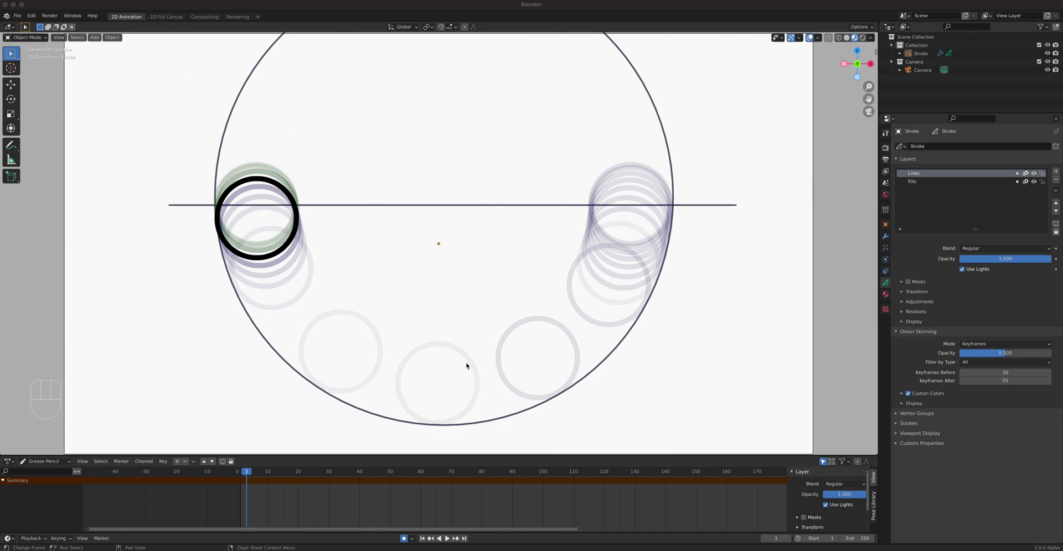
Step: Play the finished ball-swing animation and stop it at frame 20
{"action": "key", "text": "space"}
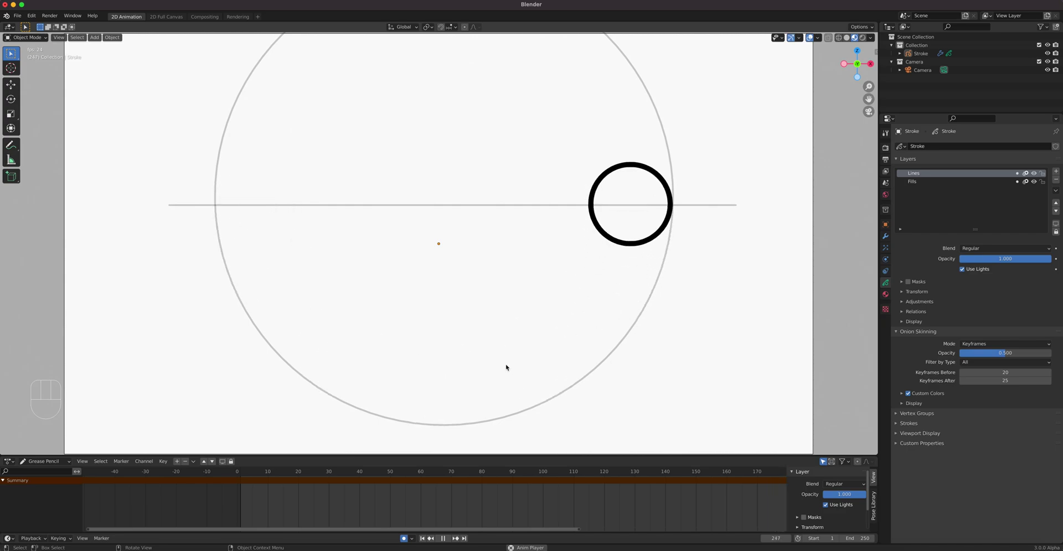
{"action": "key", "text": "space"}
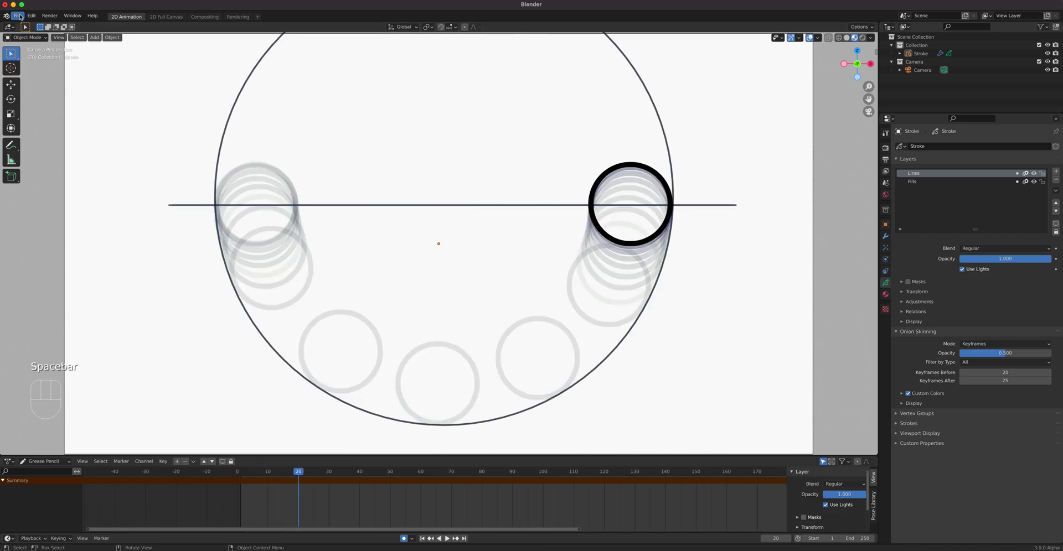
Step: Create a new General Grease Pencil file, discarding the old file's unsaved changes
{"action": "left_click", "coordinate": [17, 15]}
{"action": "mouse_move", "coordinate": [66, 25]}
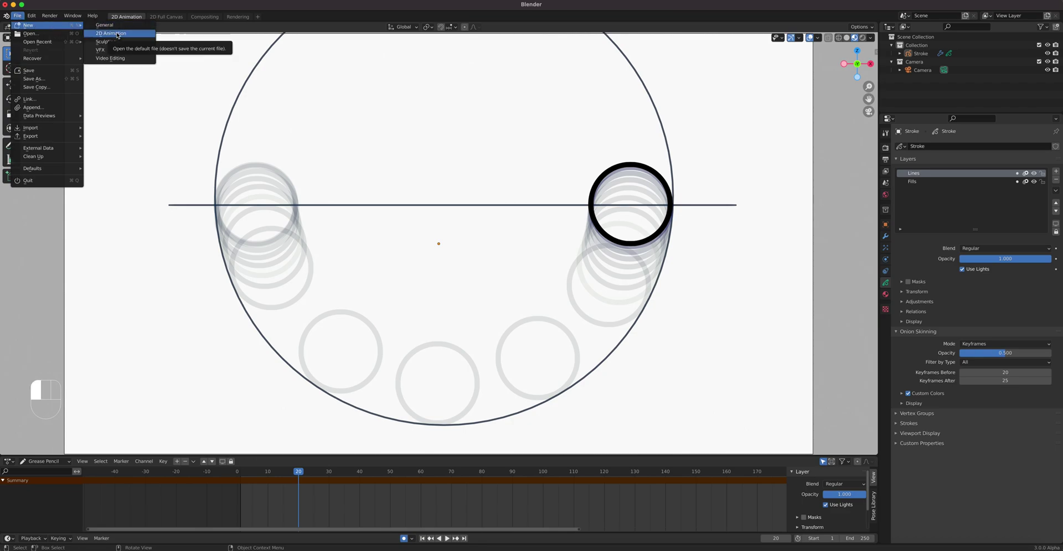
{"action": "left_click", "coordinate": [97, 25]}
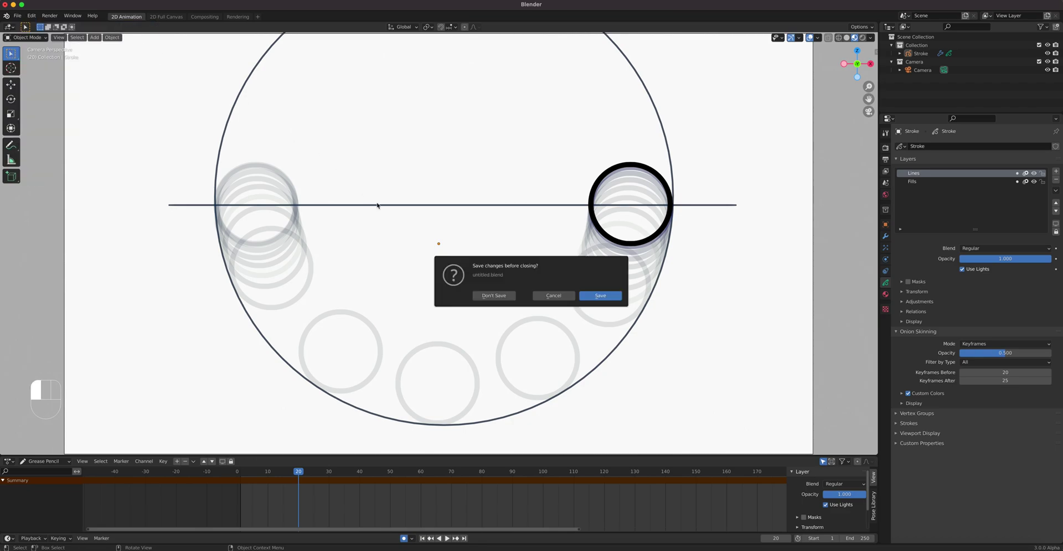
{"action": "left_click", "coordinate": [498, 295]}
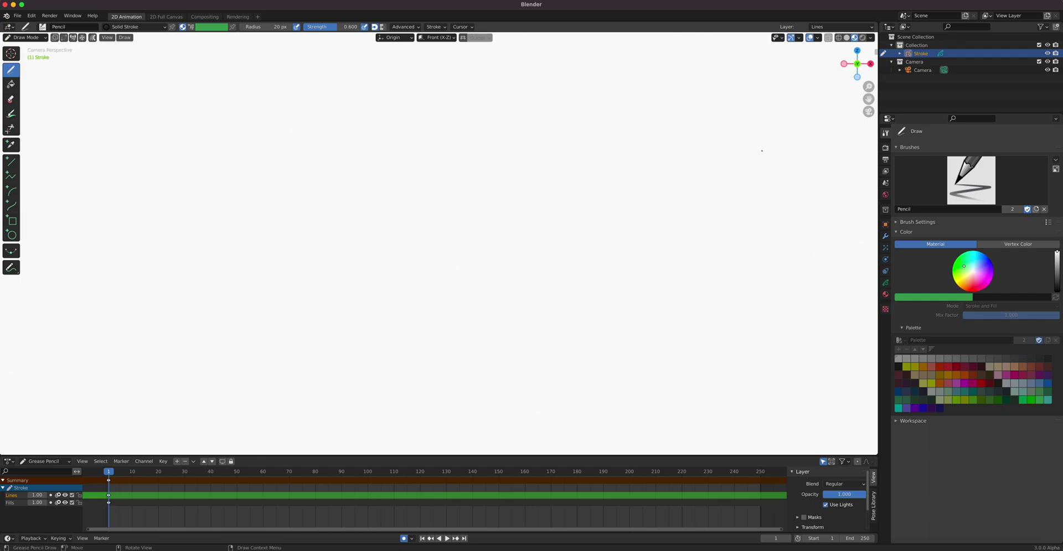
Step: Zoom out to show the camera frame, make Fills the active layer and choose the Circle tool
{"action": "left_click_drag", "start_coordinate": [868, 87], "coordinate": [868, 129]}
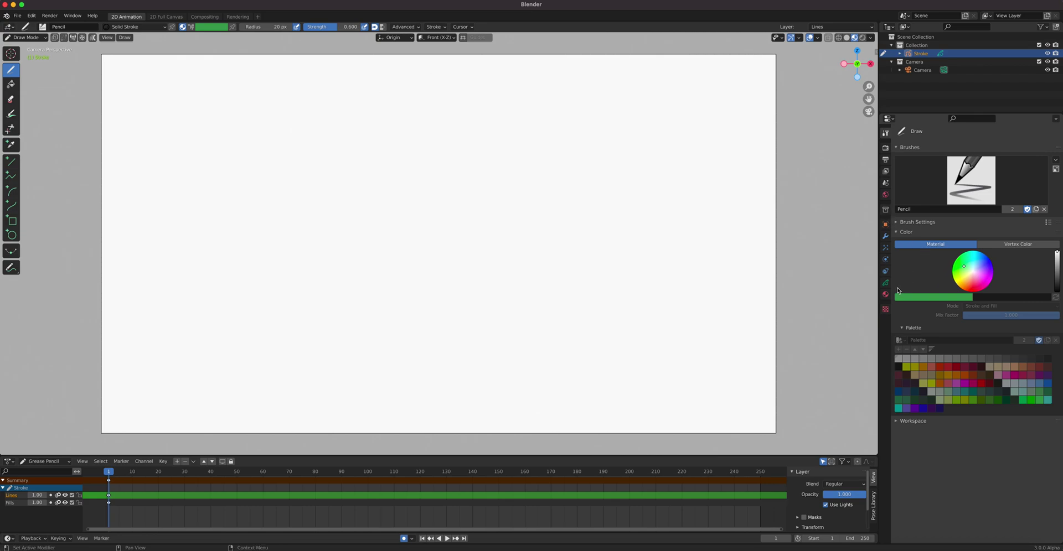
{"action": "left_click", "coordinate": [885, 285]}
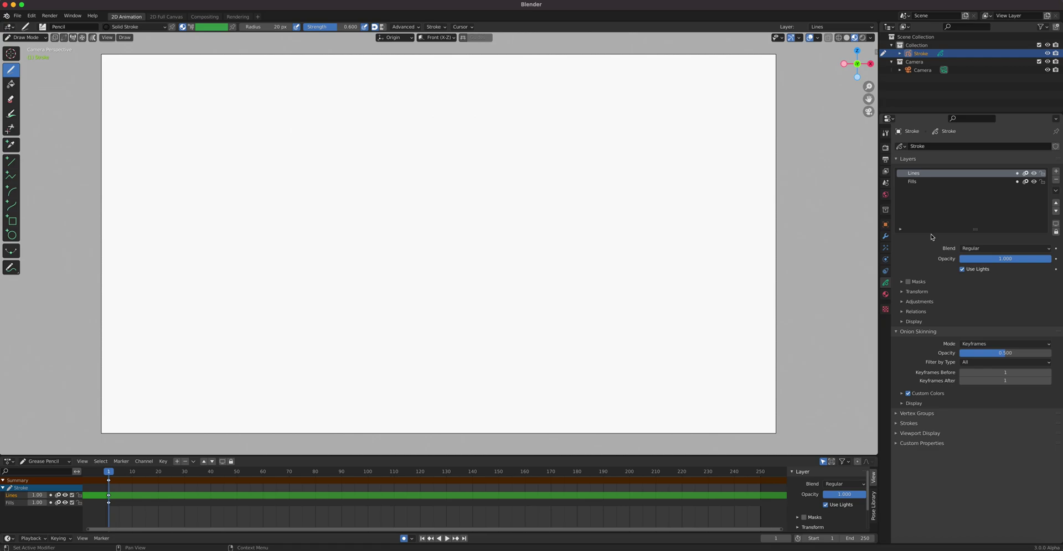
{"action": "left_click", "coordinate": [937, 183]}
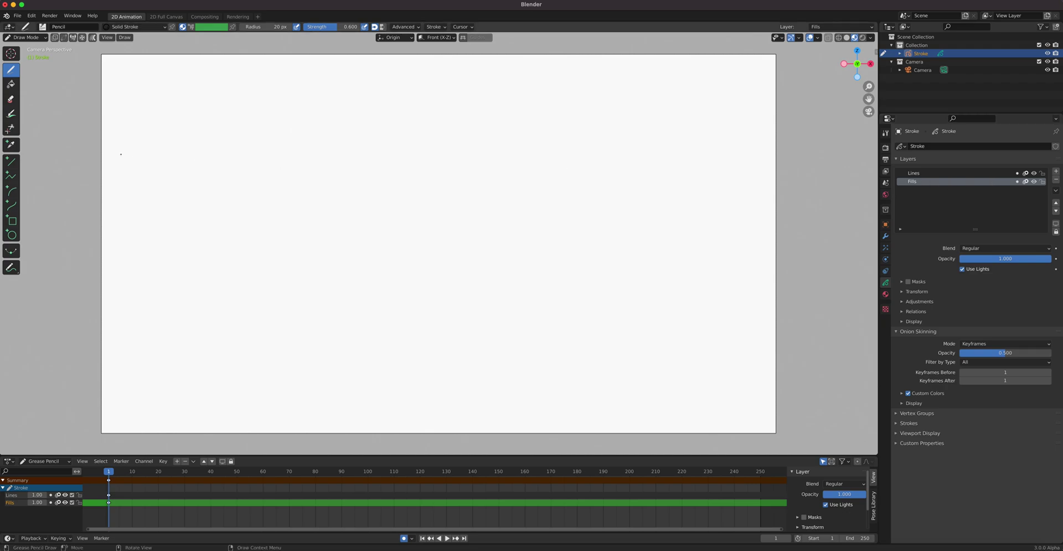
{"action": "left_click", "coordinate": [12, 235]}
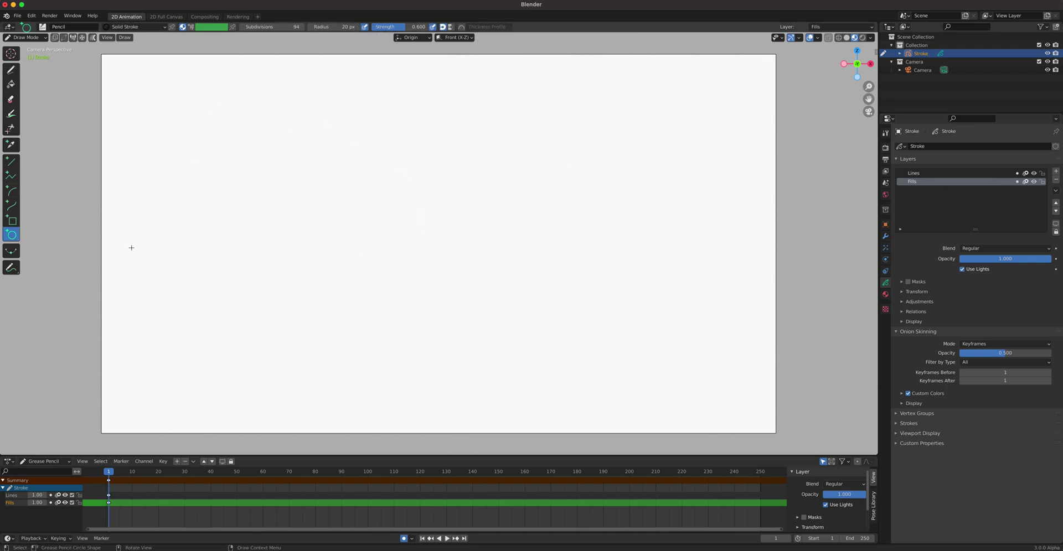
Step: Draw a large guide circle and raise it toward the top of the canvas
{"action": "key", "text": "n"}
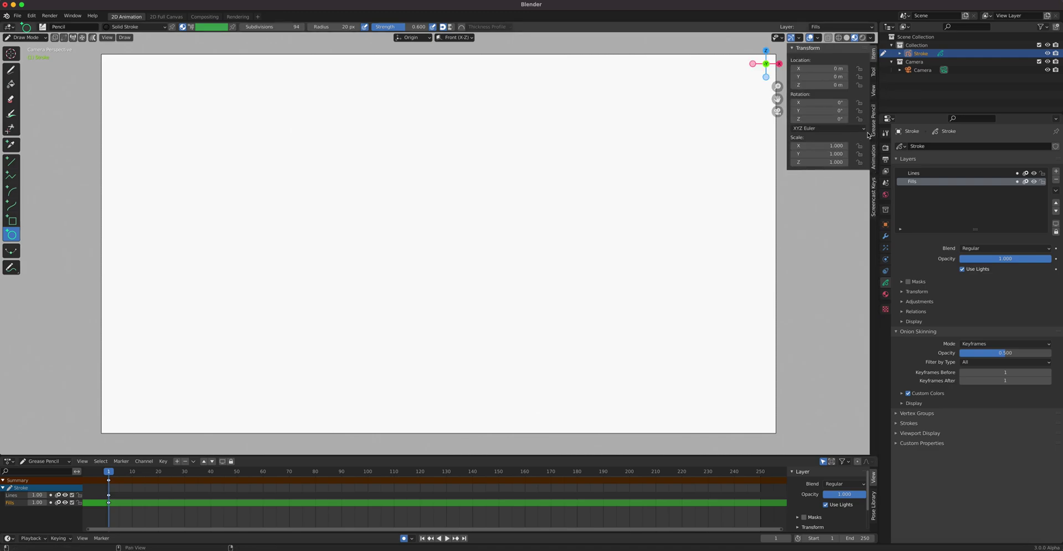
{"action": "left_click", "coordinate": [873, 195]}
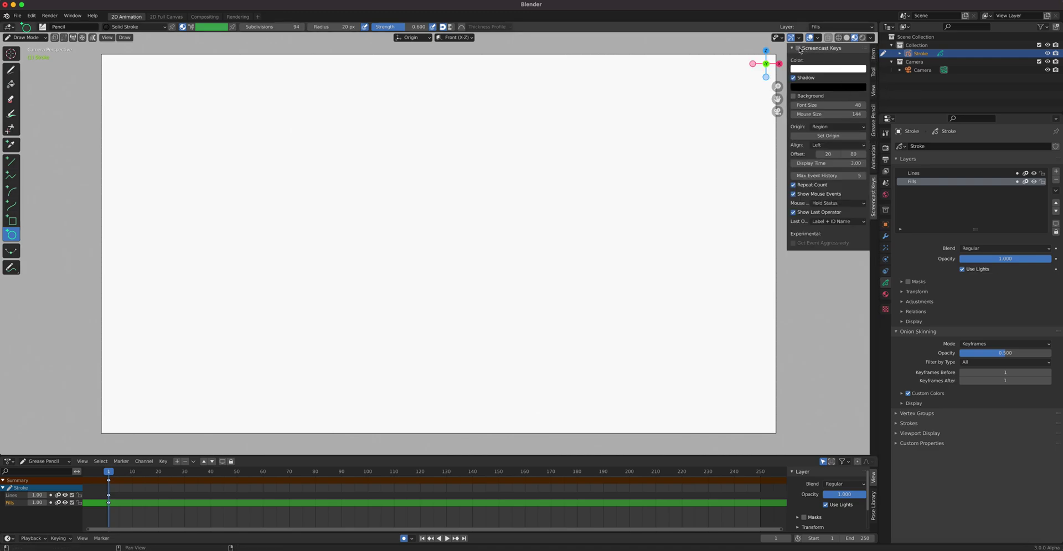
{"action": "key", "text": "n"}
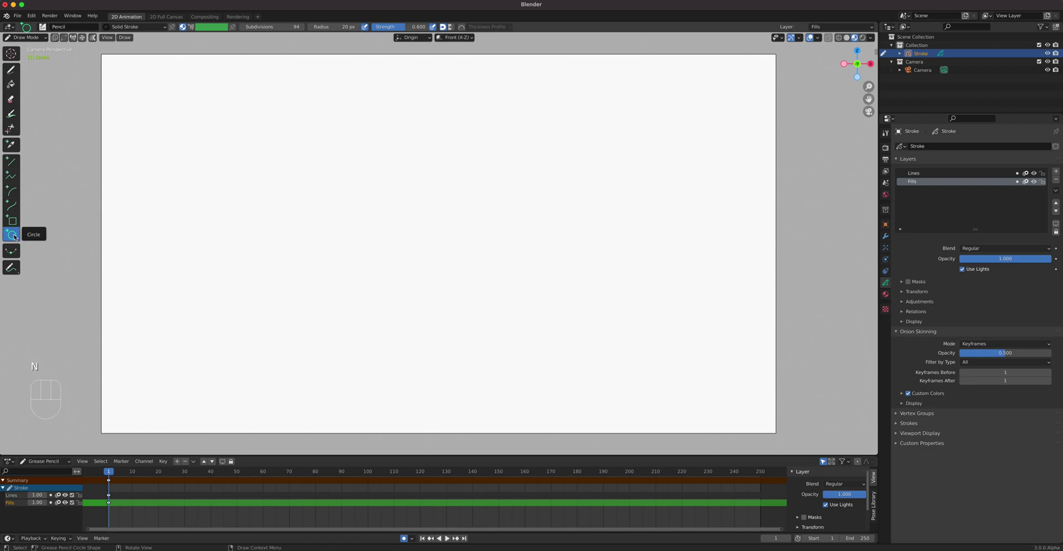
{"action": "mouse_move", "coordinate": [281, 143]}
{"action": "left_mouse_down", "text": "shift"}
{"action": "mouse_move", "coordinate": [648, 443]}
{"action": "mouse_move", "coordinate": [721, 529]}
{"action": "left_mouse_up", "text": "shift"}
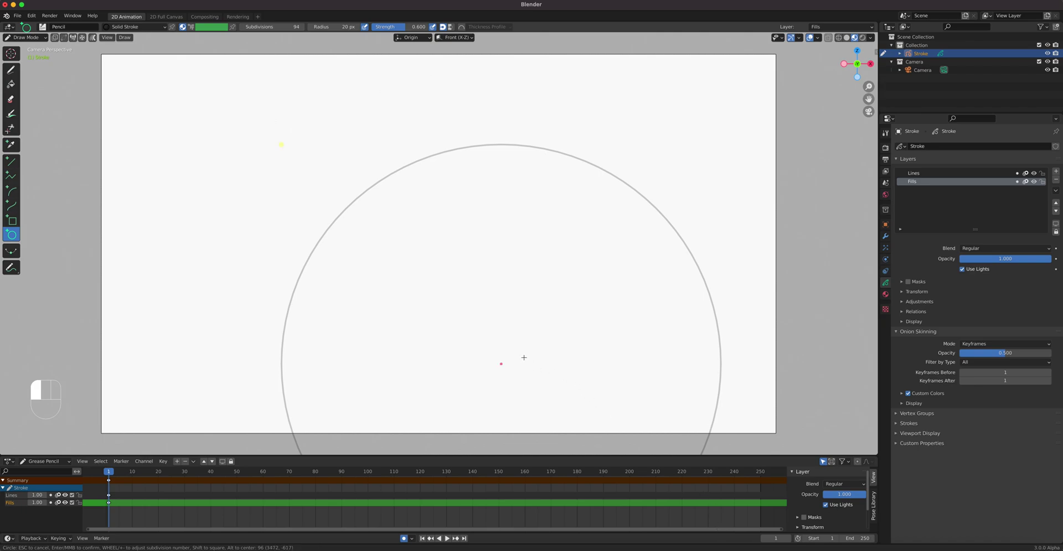
{"action": "mouse_move", "coordinate": [523, 357]}
{"action": "left_mouse_down"}
{"action": "mouse_move", "coordinate": [443, 180]}
{"action": "mouse_move", "coordinate": [430, 3]}
{"action": "mouse_move", "coordinate": [419, 2]}
{"action": "mouse_move", "coordinate": [420, 129]}
{"action": "mouse_move", "coordinate": [418, 47]}
{"action": "left_mouse_up"}
{"action": "left_click_drag", "start_coordinate": [432, 171], "coordinate": [431, 81]}
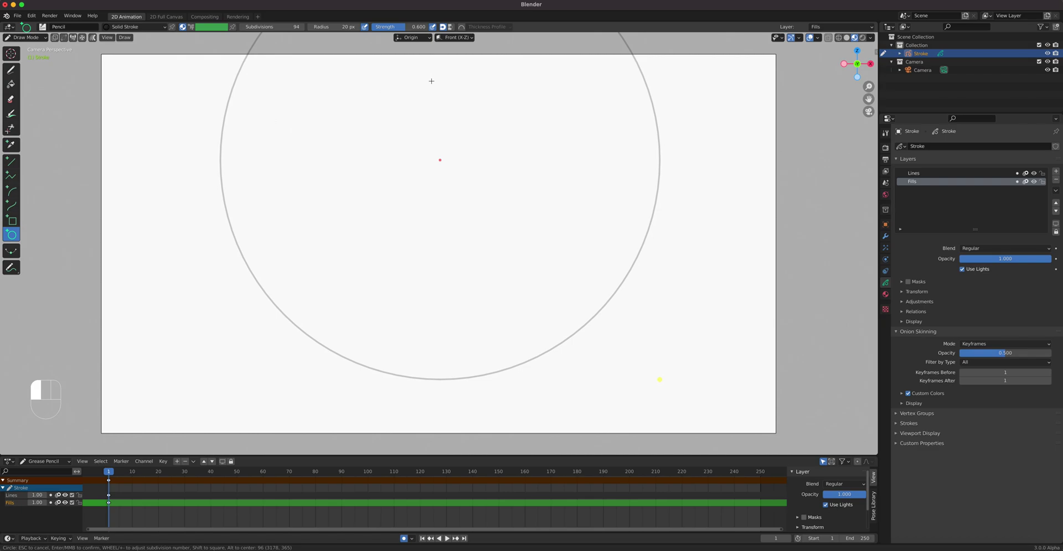
{"action": "left_click", "coordinate": [487, 273]}
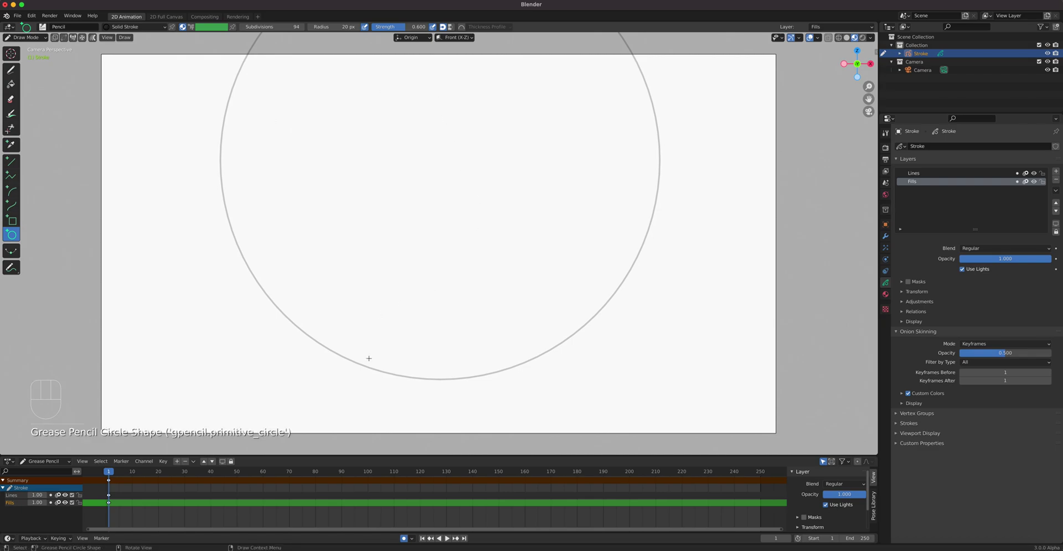
Step: Draw a straight horizontal line across the upper part of the big circle
{"action": "left_click", "coordinate": [17, 161]}
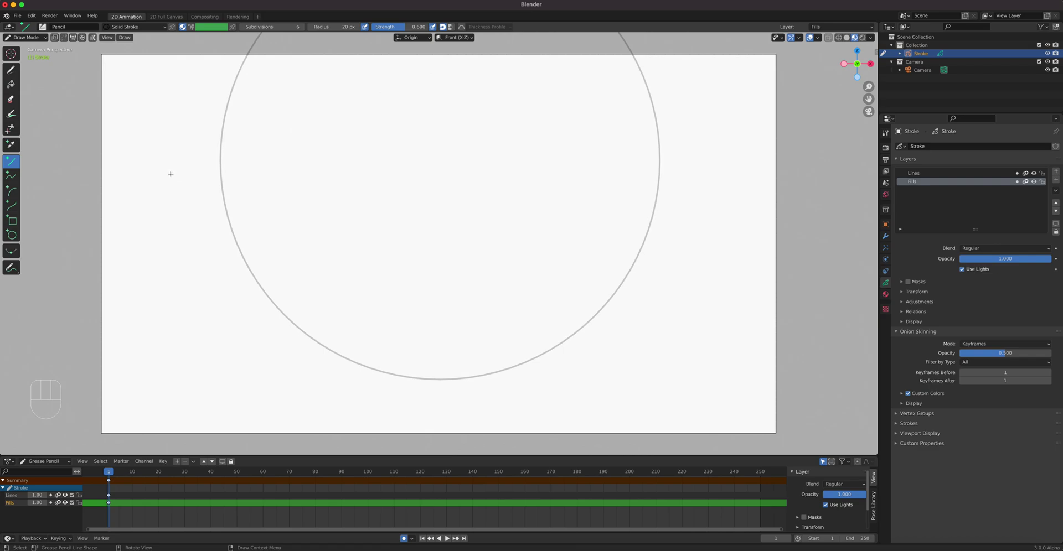
{"action": "left_click_drag", "start_coordinate": [170, 174], "coordinate": [737, 260], "text": "shift"}
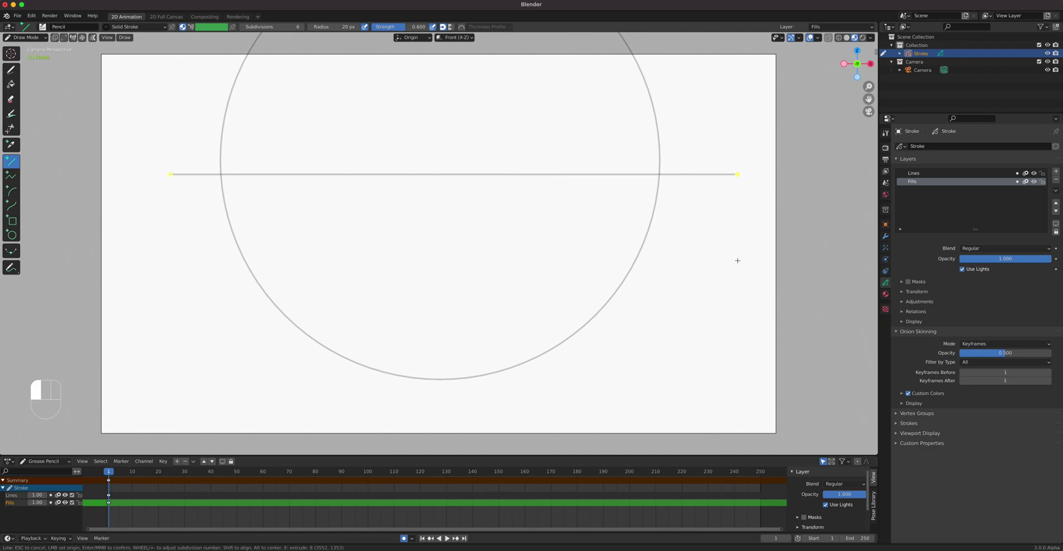
{"action": "left_click", "coordinate": [736, 260]}
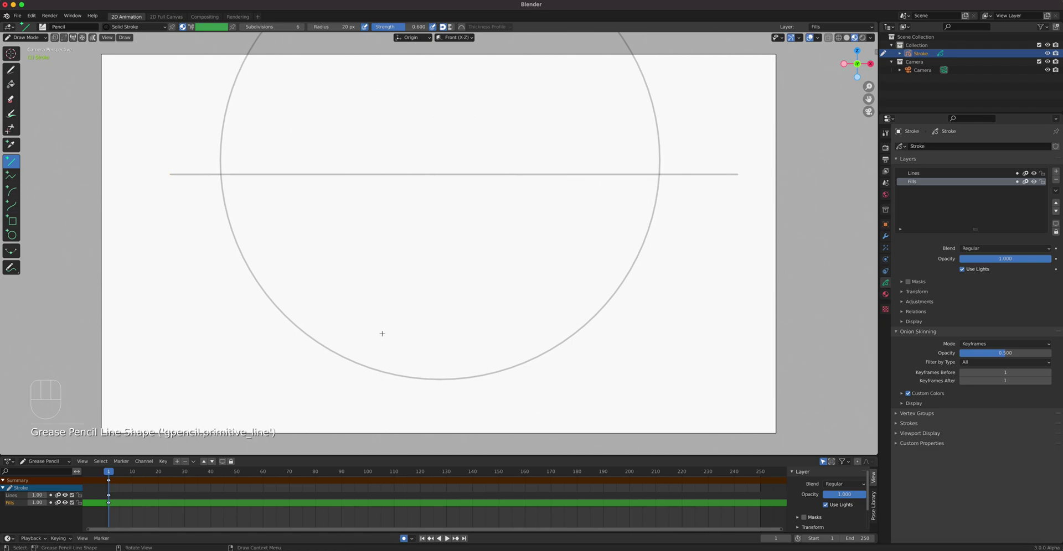
{"action": "left_click", "coordinate": [12, 235]}
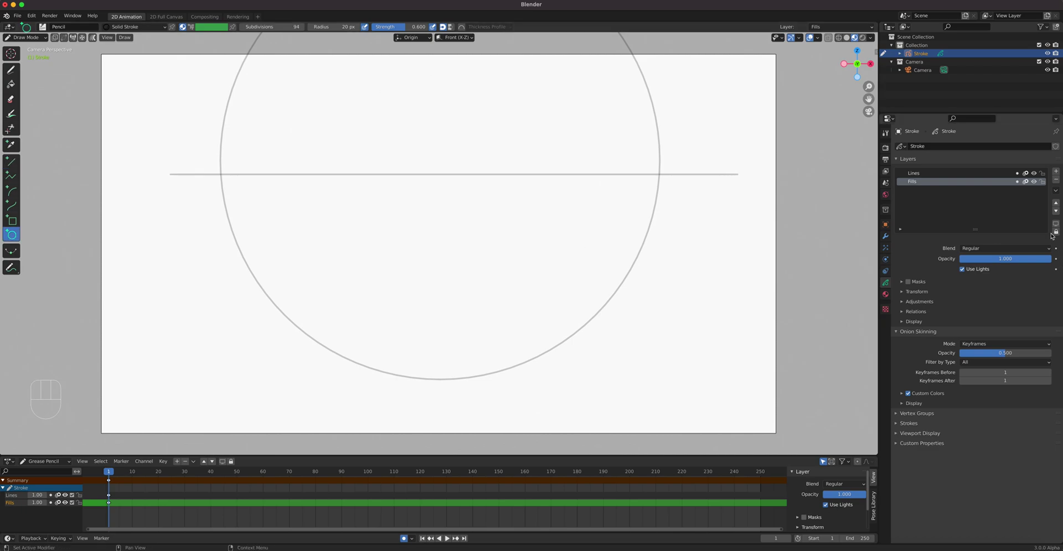
Step: On the Lines layer, draw a small Ink Pen ball near the line's left end
{"action": "left_click", "coordinate": [919, 173]}
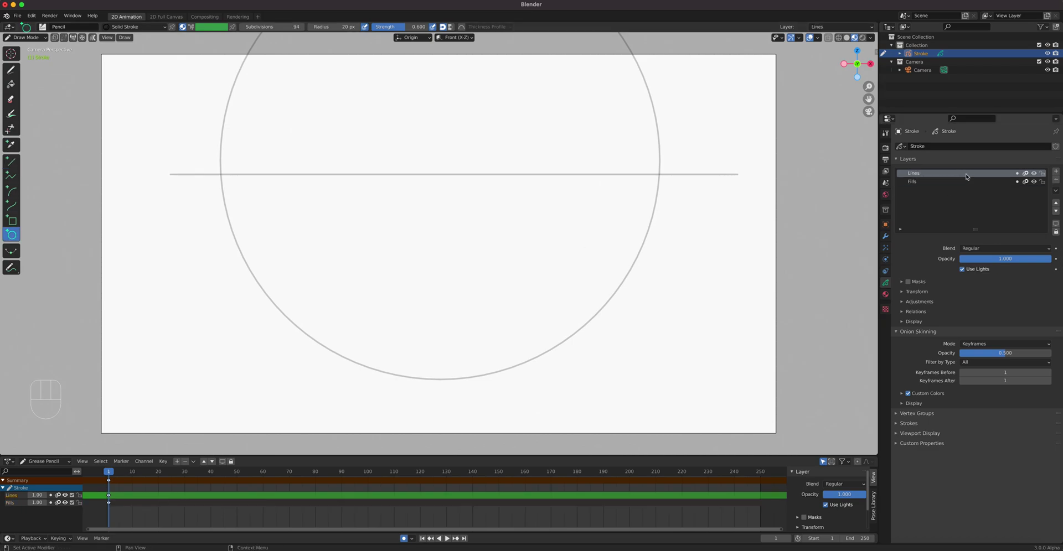
{"action": "left_click", "coordinate": [42, 27]}
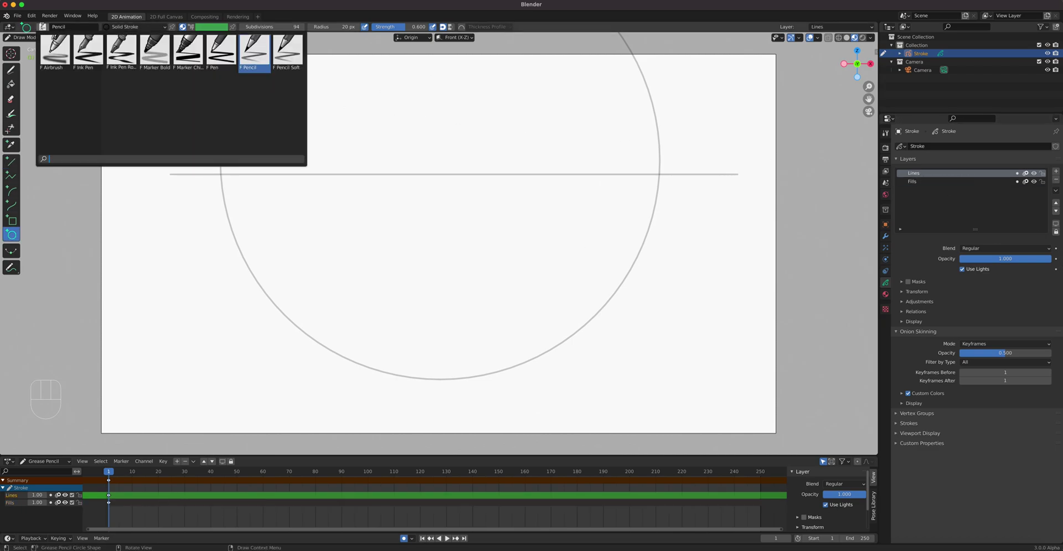
{"action": "left_click", "coordinate": [85, 53]}
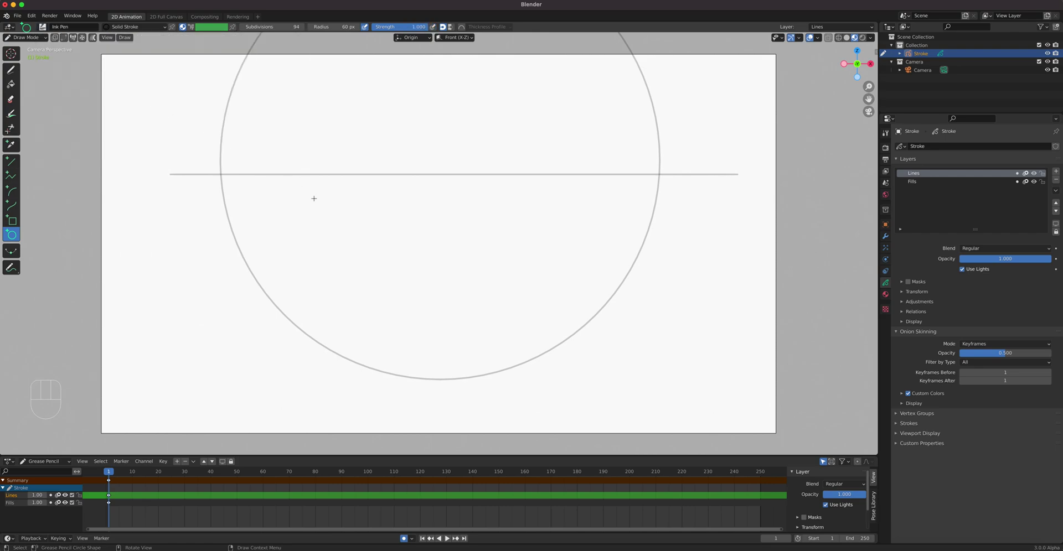
{"action": "mouse_move", "coordinate": [227, 168]}
{"action": "left_mouse_down"}
{"action": "mouse_move", "coordinate": [312, 254]}
{"action": "mouse_move", "coordinate": [283, 210]}
{"action": "mouse_move", "coordinate": [288, 172]}
{"action": "left_mouse_up"}
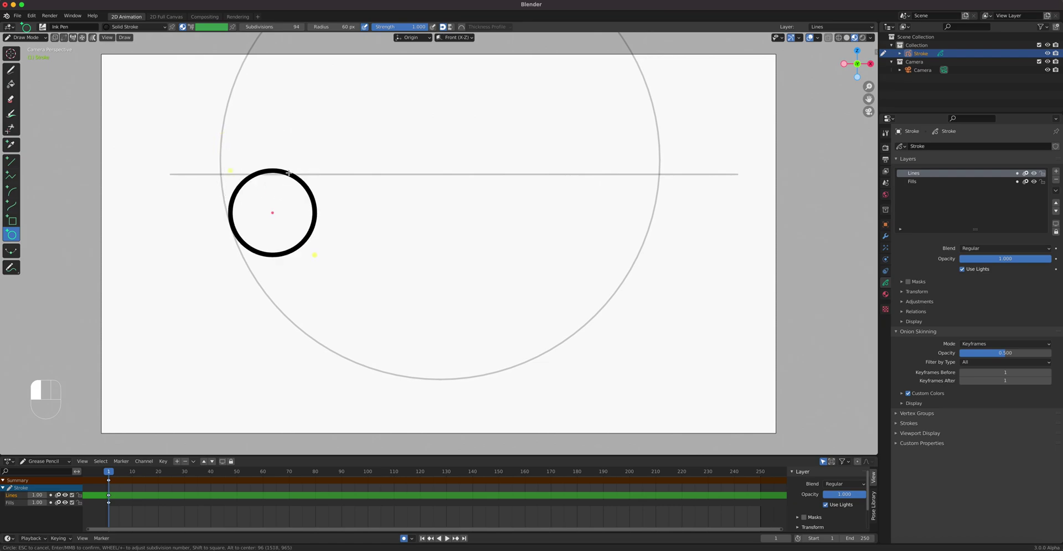
{"action": "left_click", "coordinate": [410, 293]}
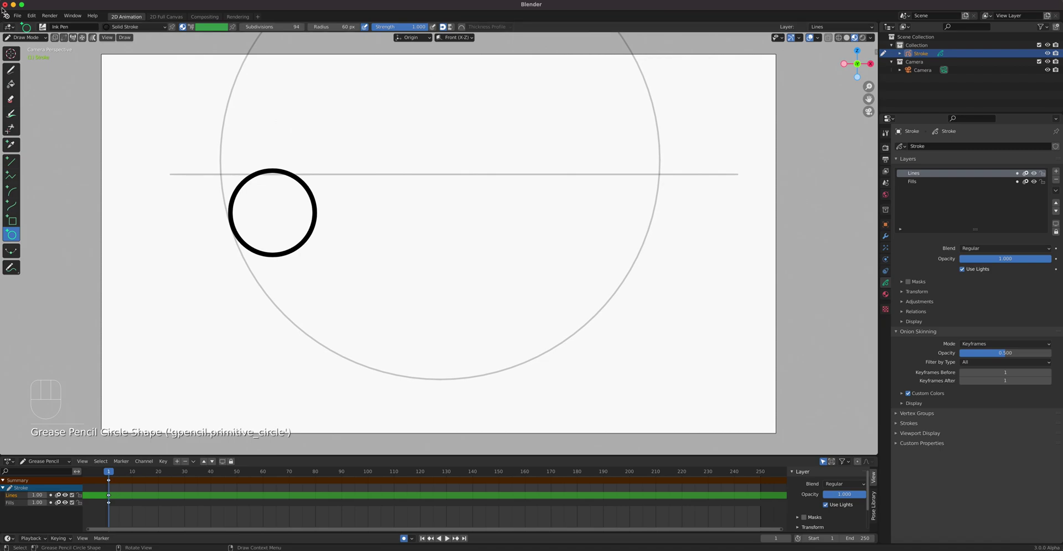
{"action": "left_click", "coordinate": [23, 37]}
Step: In stroke Edit Mode, move the ball so it sits centred on the line's left end
{"action": "left_click", "coordinate": [25, 56]}
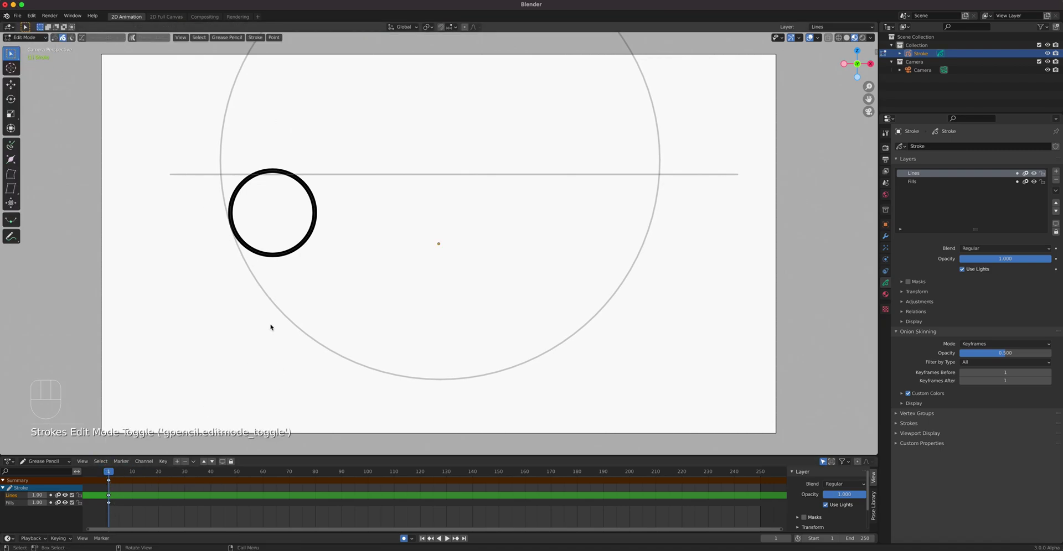
{"action": "left_click", "coordinate": [301, 249]}
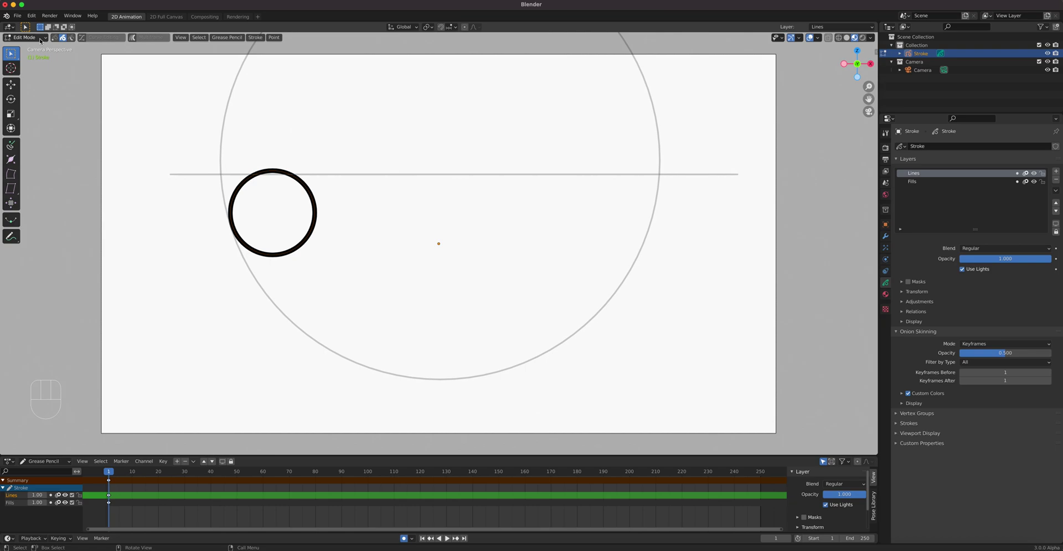
{"action": "key", "text": "g"}
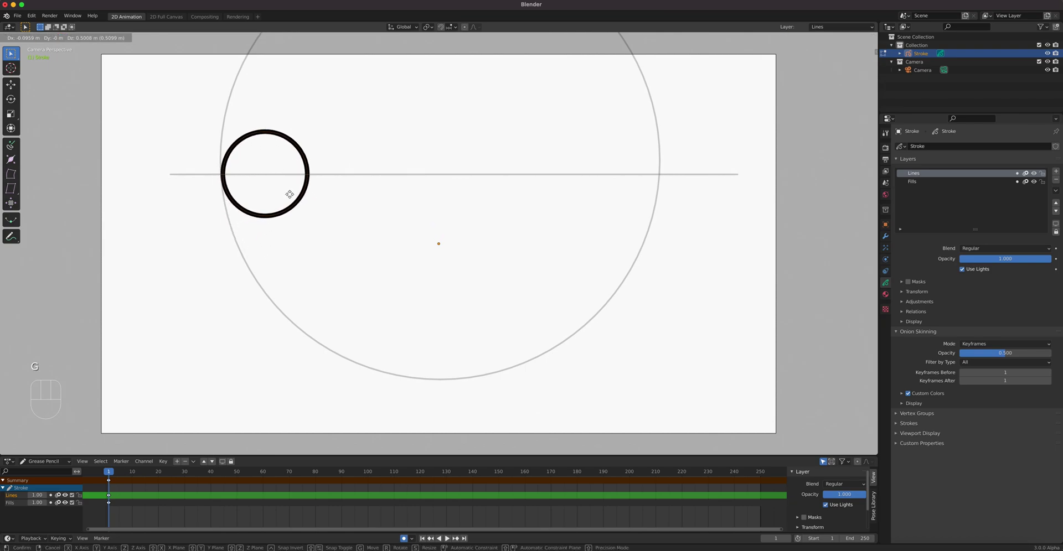
{"action": "left_click", "coordinate": [290, 195]}
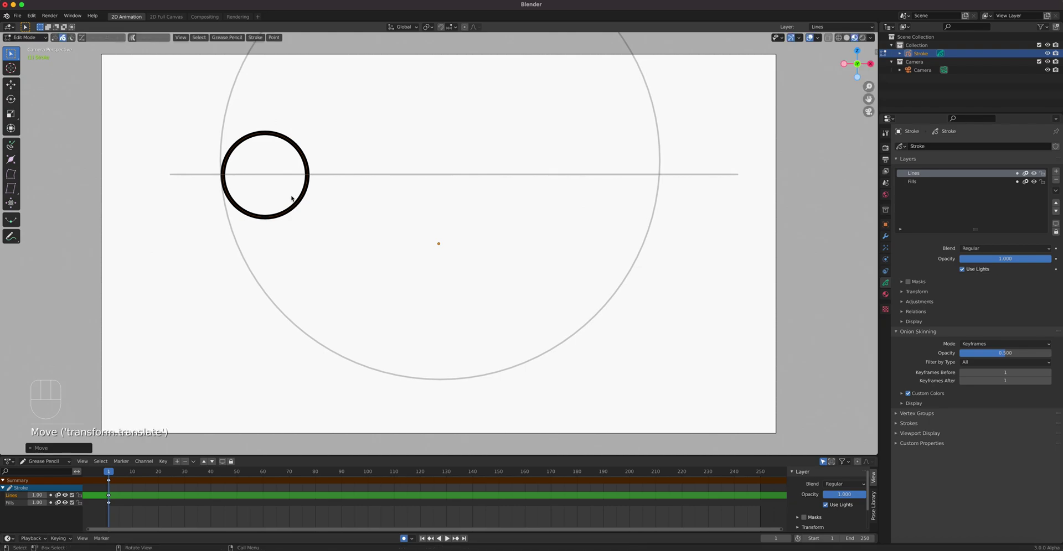
Step: Set the end frame to 20 and zoom the dope sheet to show frames 1–20
{"action": "left_click", "coordinate": [860, 539]}
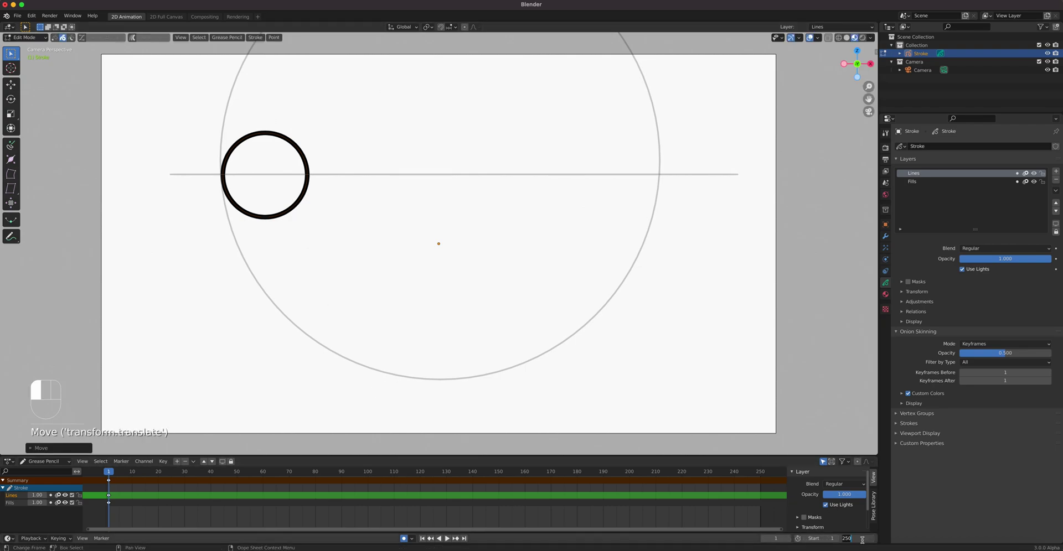
{"action": "type", "text": "20"}
{"action": "key", "text": "Return"}
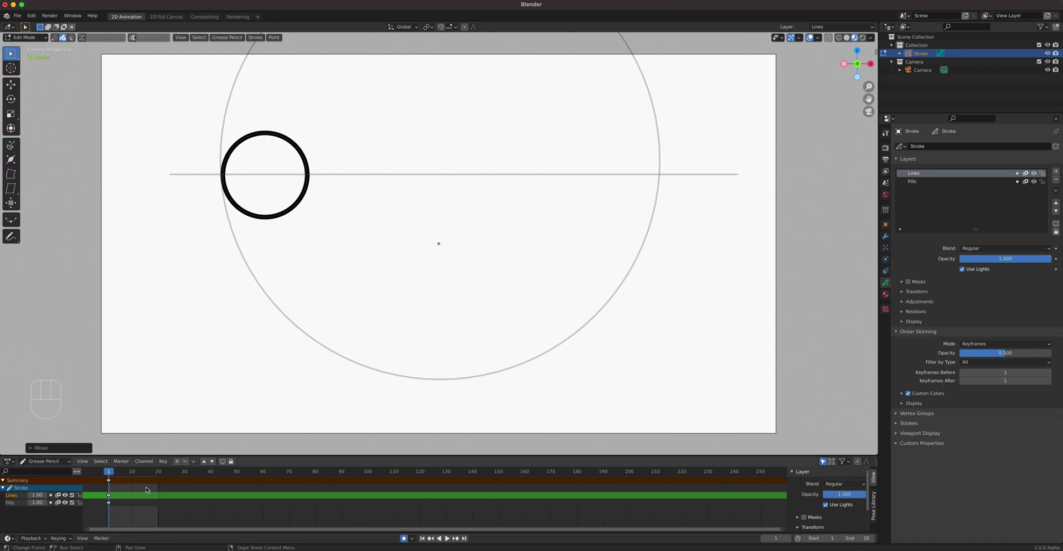
{"action": "middle_click_drag", "start_coordinate": [188, 490], "coordinate": [392, 504]}
{"action": "scroll", "coordinate": [458, 500], "scroll_direction": "up", "scroll_amount": 8}
{"action": "scroll", "coordinate": [458, 500], "scroll_direction": "up", "scroll_amount": 3}
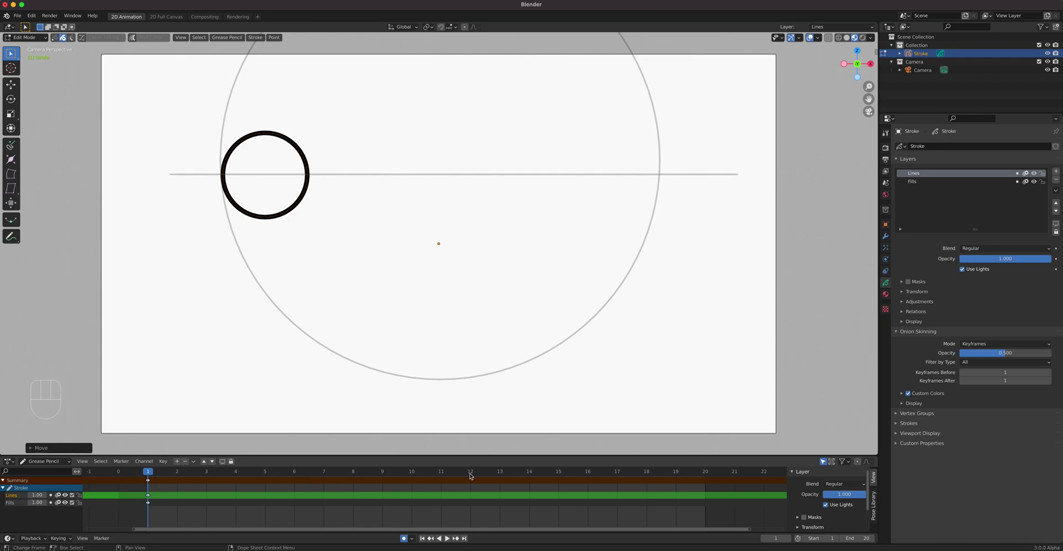
Step: On frame 20, slide the ball along X to the right end of the line
{"action": "left_click", "coordinate": [704, 471]}
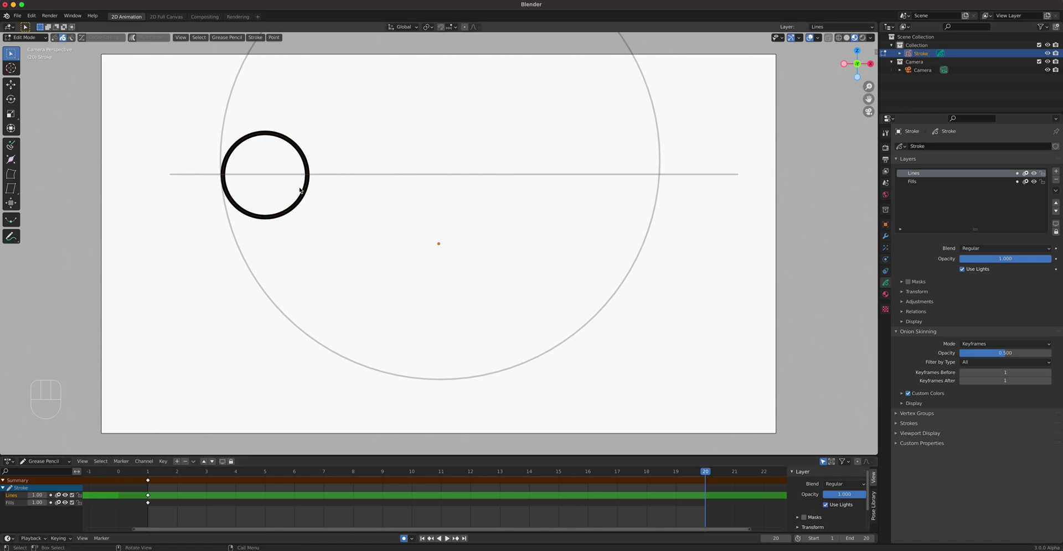
{"action": "key", "text": "g"}
{"action": "key", "text": "x"}
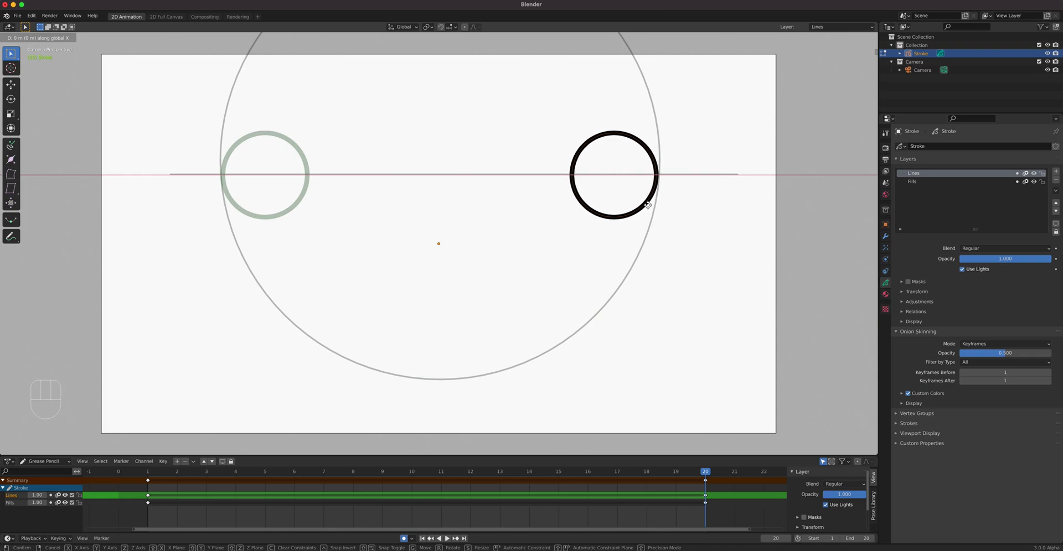
{"action": "left_click", "coordinate": [649, 207]}
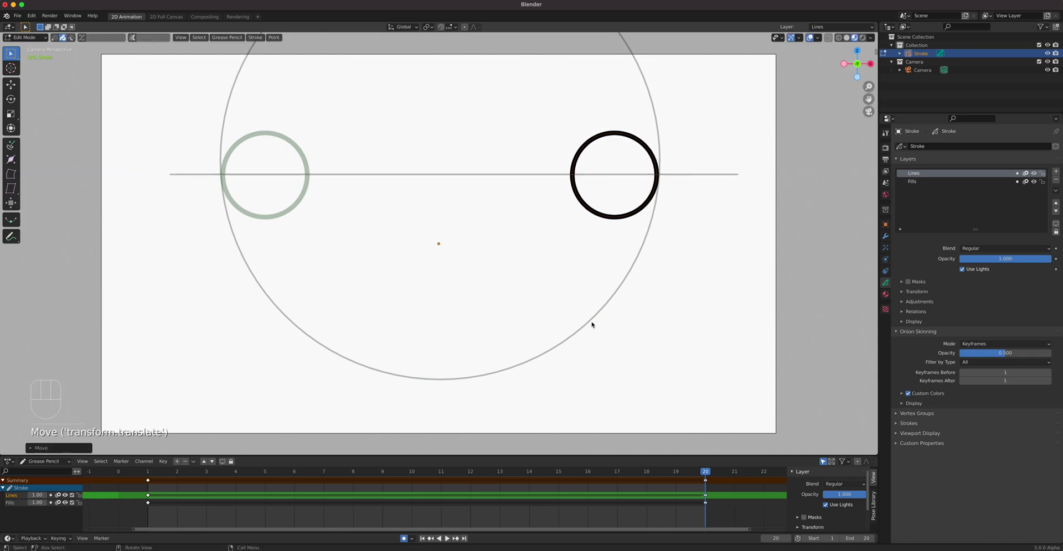
Step: On frame 10, drop the ball to the arc's bottom, then preview the swing from frame 1
{"action": "left_click", "coordinate": [410, 472]}
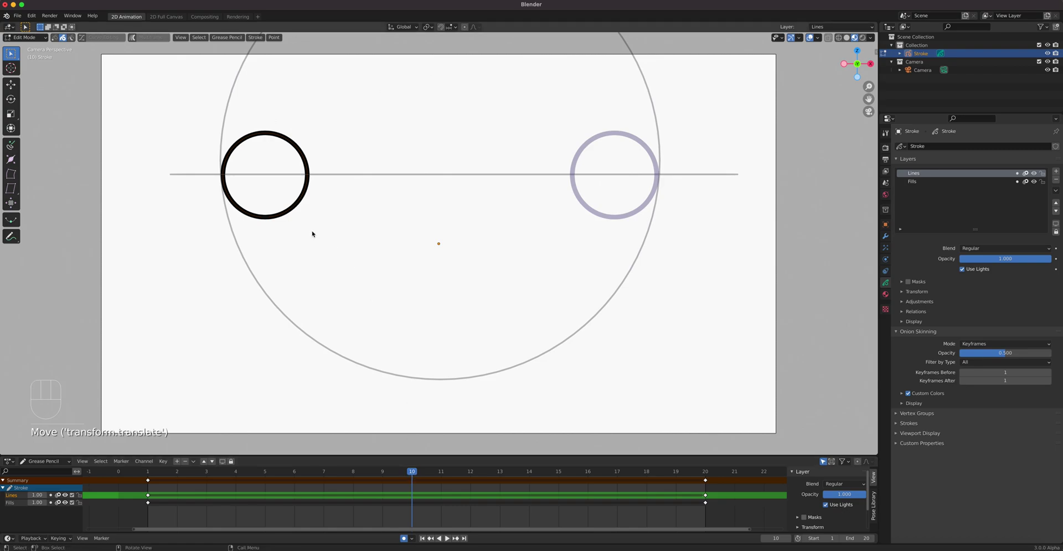
{"action": "key", "text": "g"}
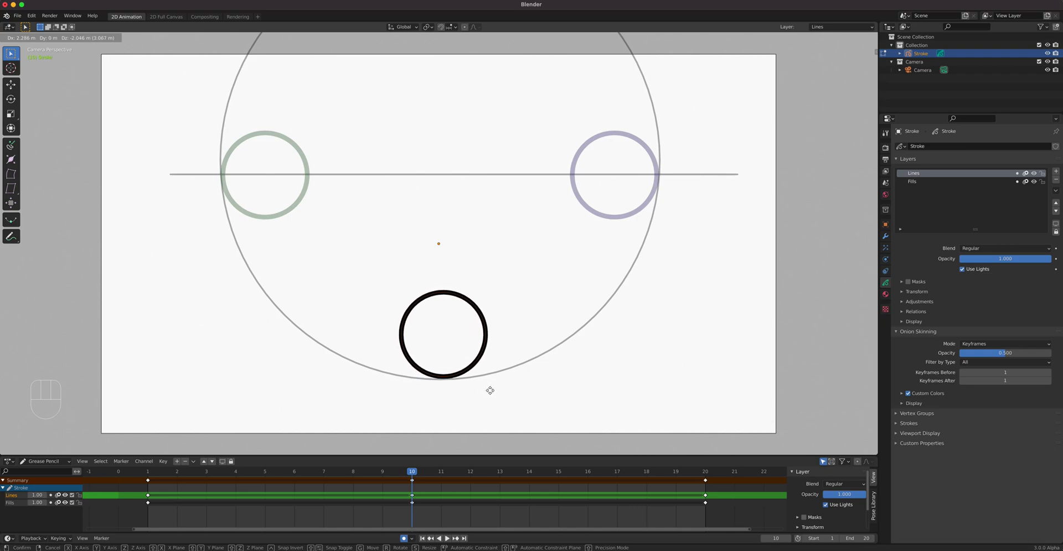
{"action": "left_click", "coordinate": [490, 390]}
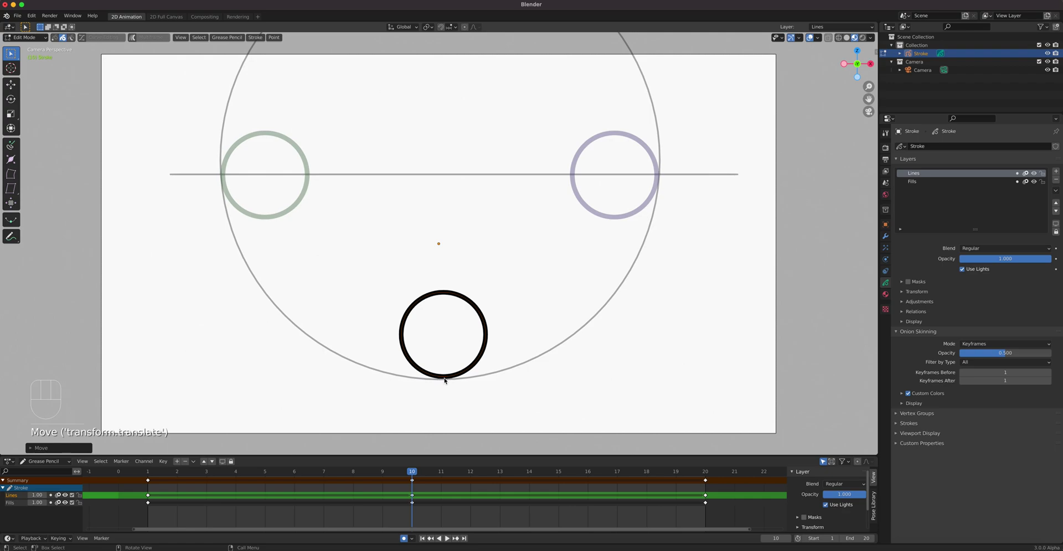
{"action": "key", "text": "g"}
{"action": "left_click", "coordinate": [453, 385]}
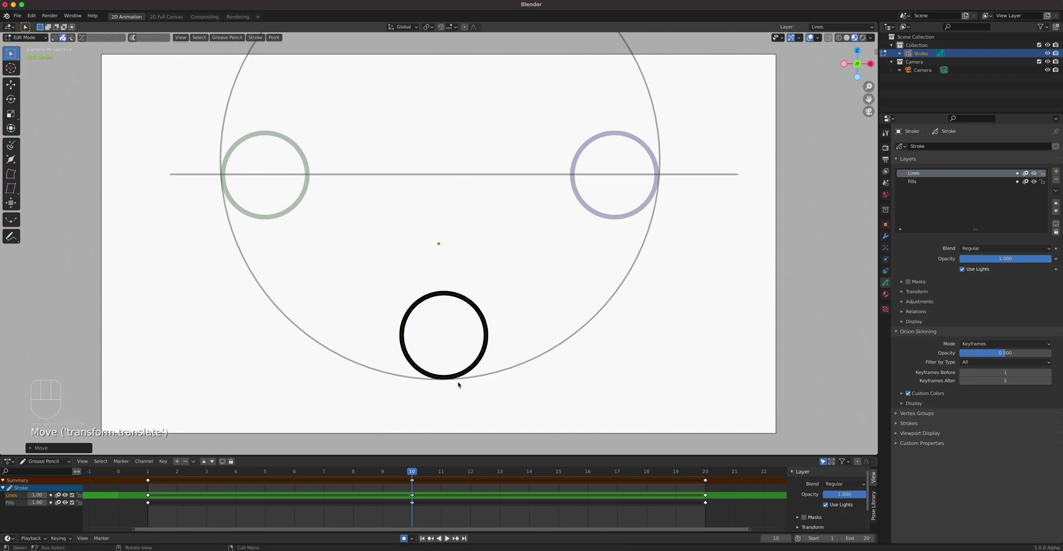
{"action": "left_click", "coordinate": [151, 474]}
{"action": "key", "text": "space"}
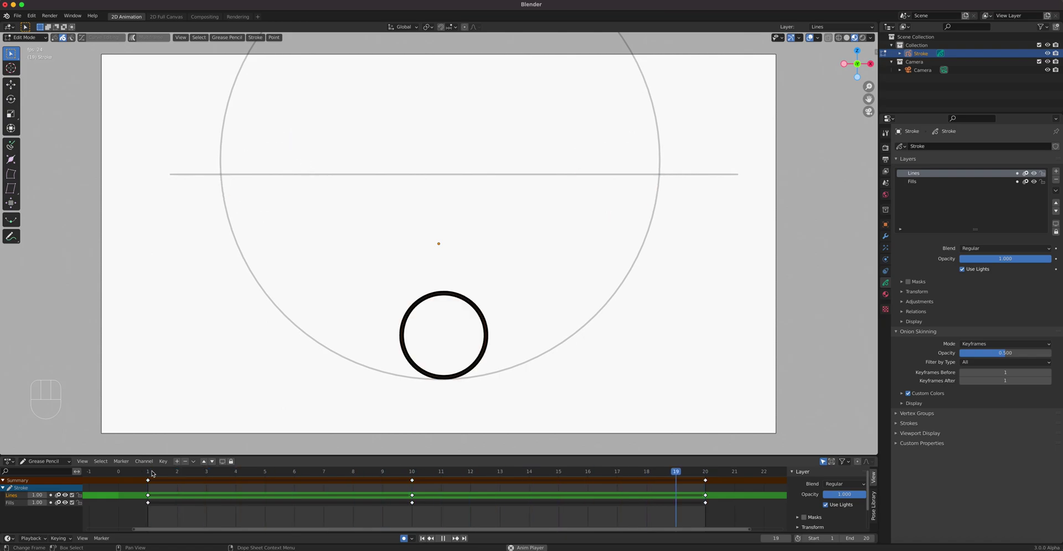
{"action": "key", "text": "space"}
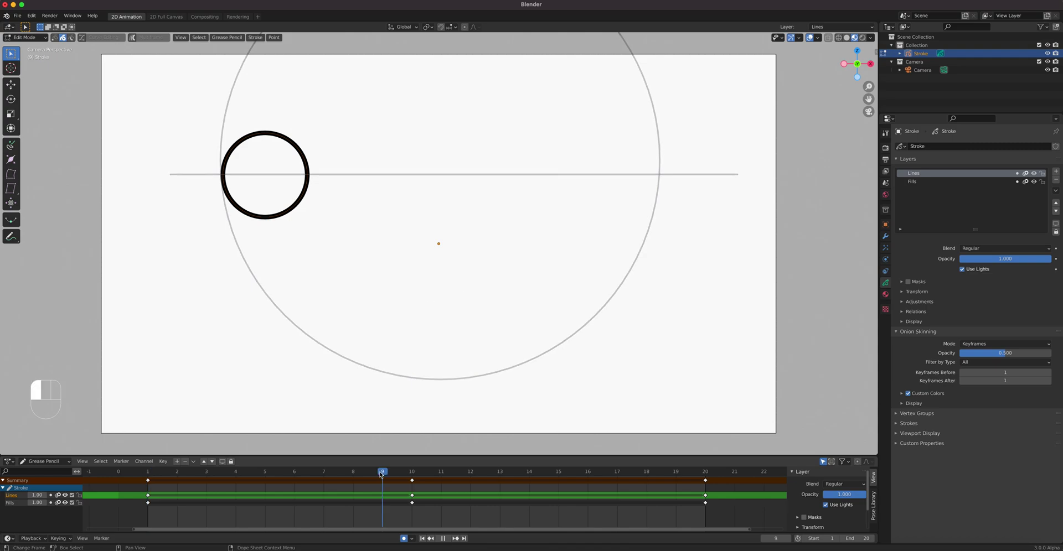
Step: Place the ball on the arc left of bottom at frame 9 and right at frame 11, then preview
{"action": "key", "text": "space"}
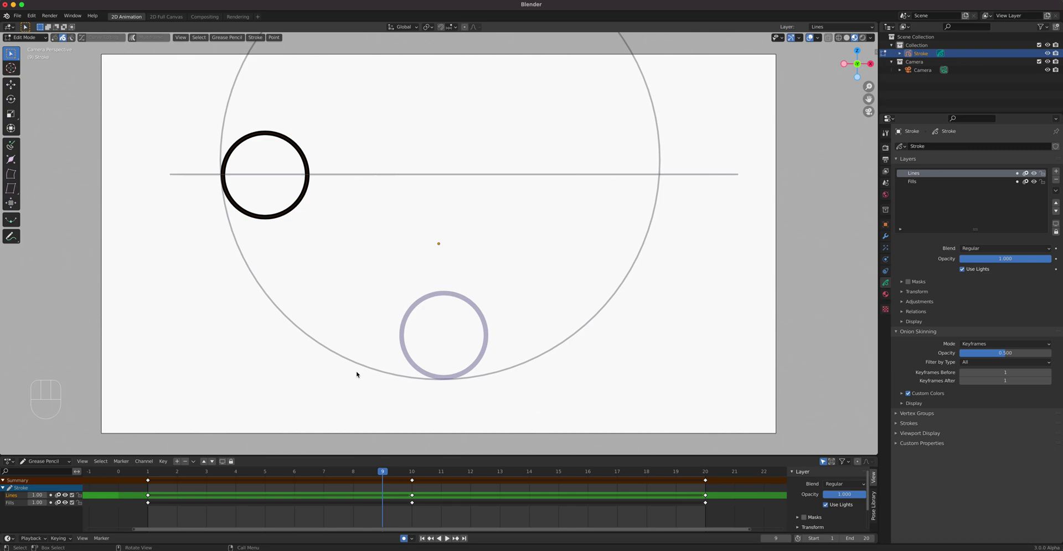
{"action": "key", "text": "g"}
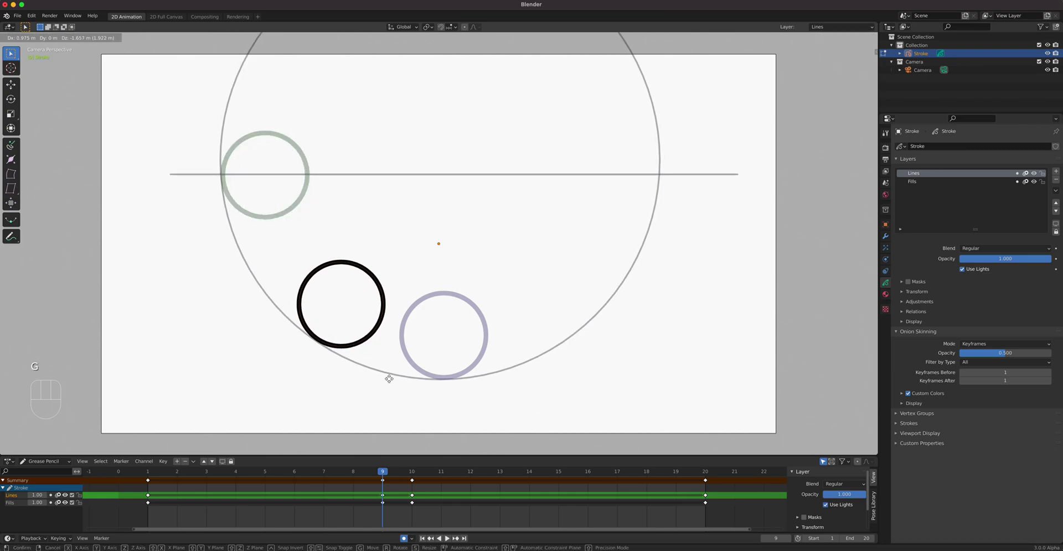
{"action": "left_click", "coordinate": [389, 379]}
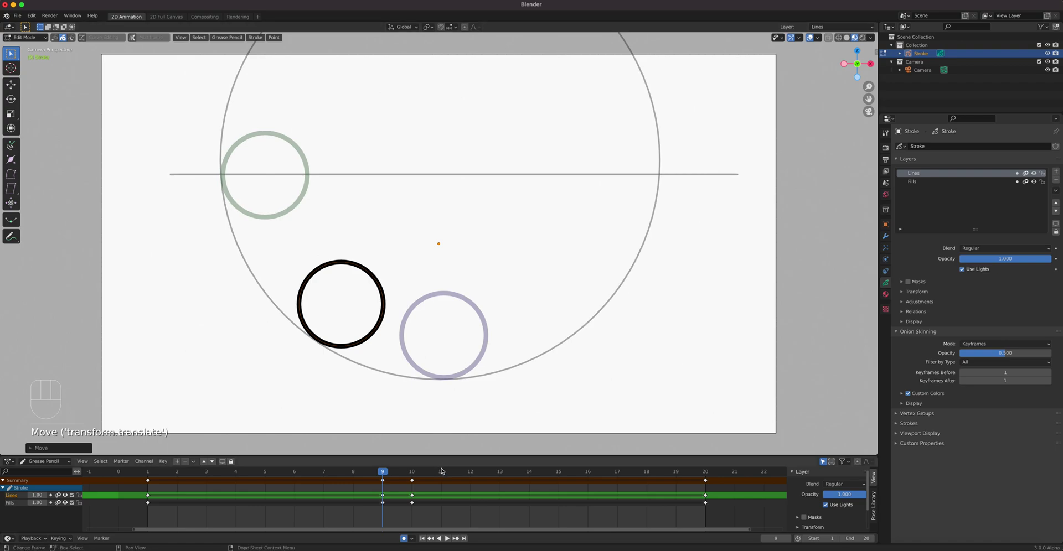
{"action": "key", "text": "Right"}
{"action": "key", "text": "Right"}
{"action": "key", "text": "g"}
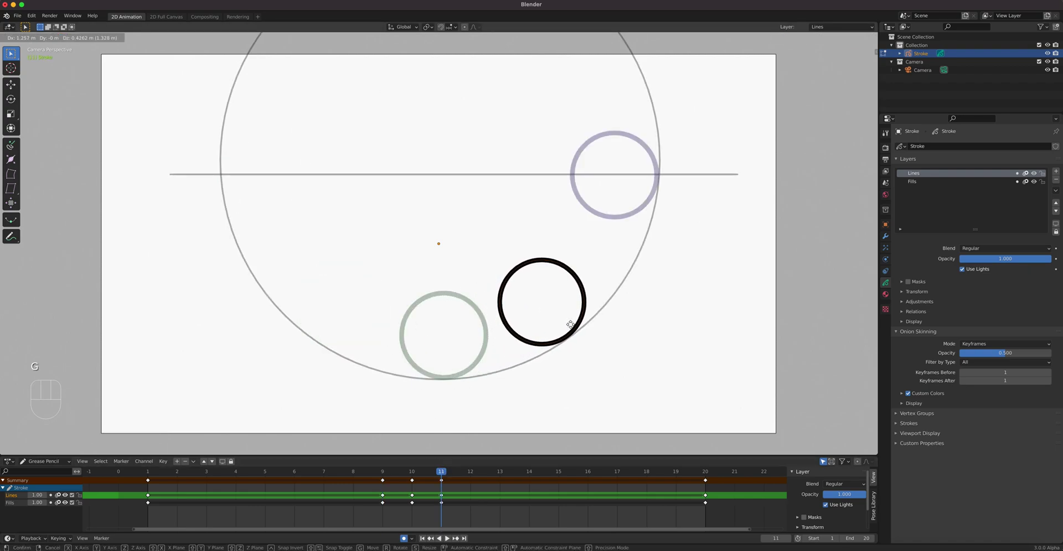
{"action": "left_click", "coordinate": [570, 323]}
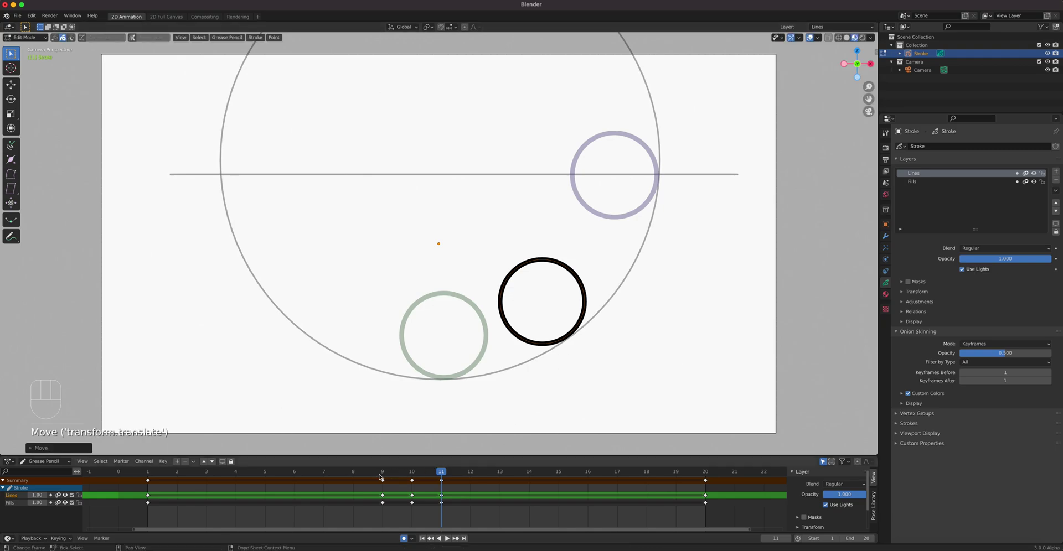
{"action": "key", "text": "space"}
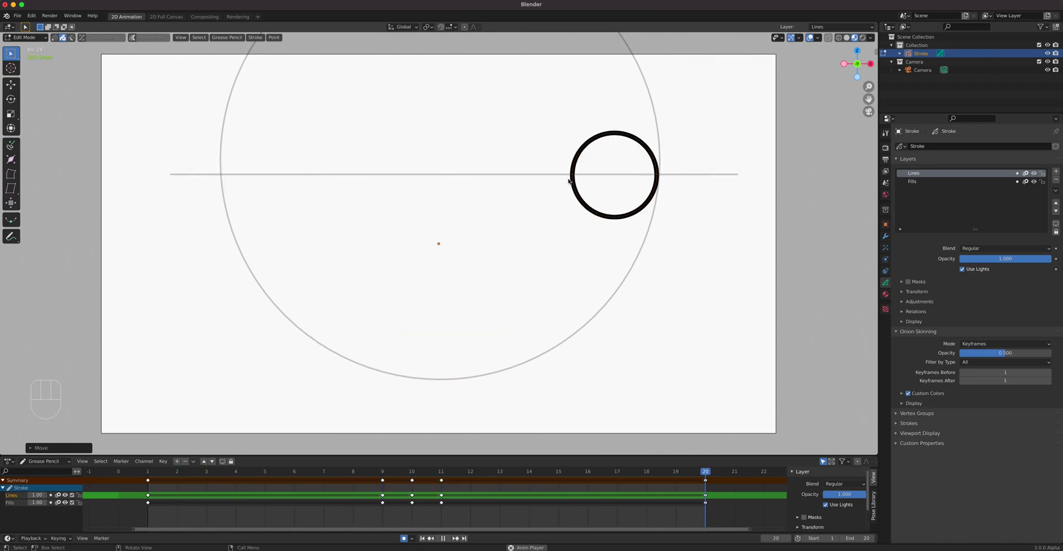
{"action": "key", "text": "space"}
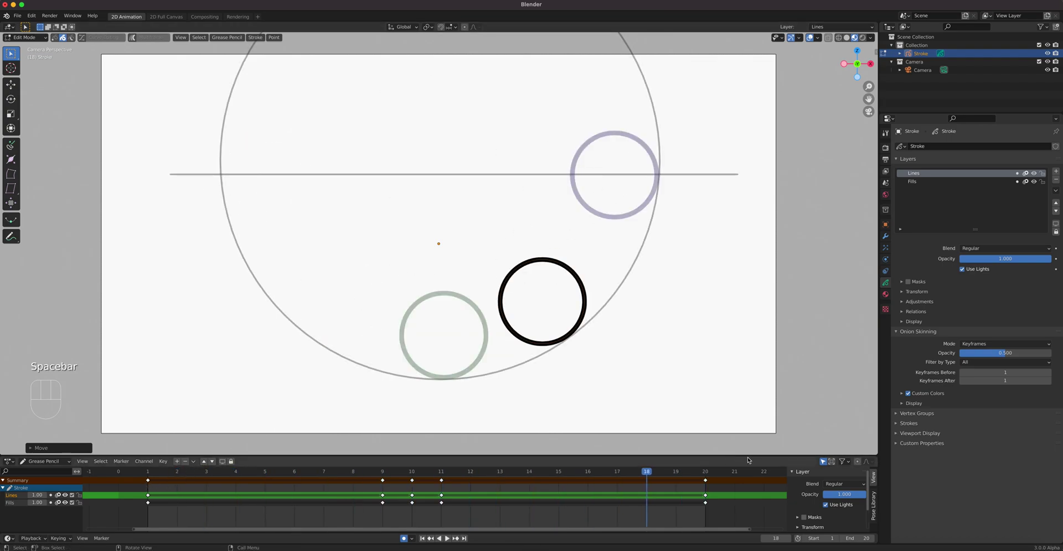
{"action": "left_click", "coordinate": [148, 474]}
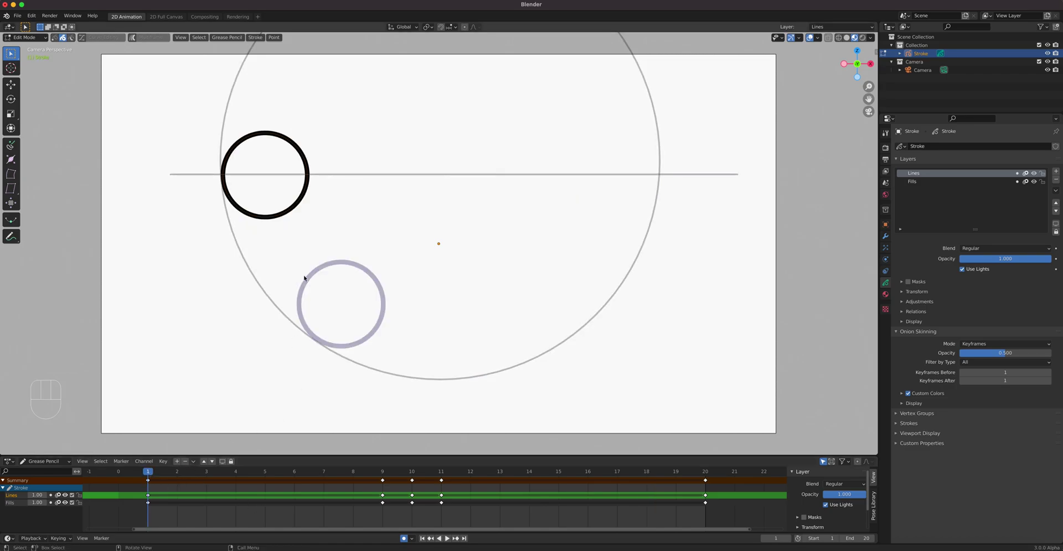
Step: Frame the left ball in camera view and nudge the ball slightly on frame 2
{"action": "mouse_move", "coordinate": [314, 224]}
{"action": "middle_mouse_down"}
{"action": "mouse_move", "coordinate": [290, 204]}
{"action": "mouse_move", "coordinate": [459, 298]}
{"action": "middle_mouse_up"}
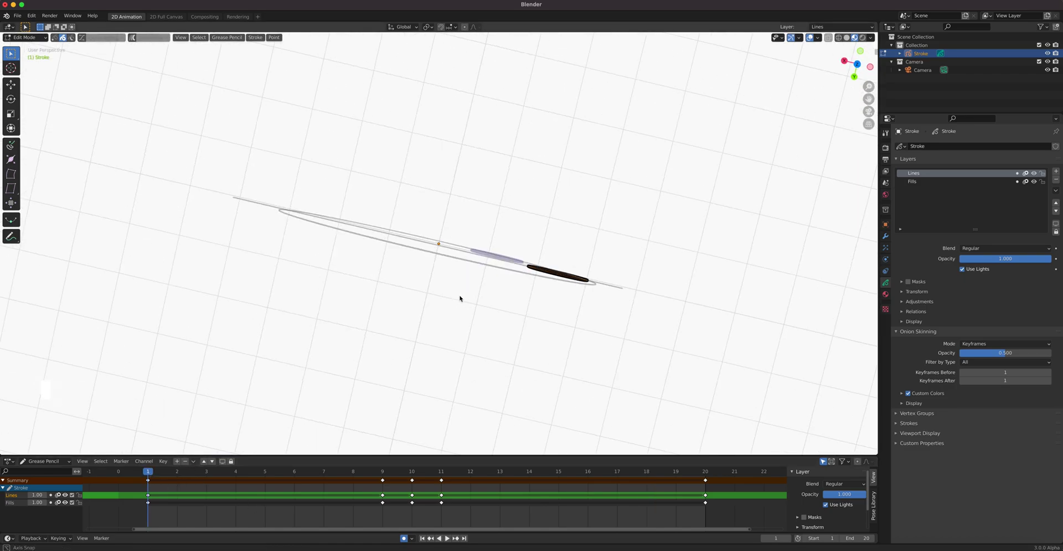
{"action": "key", "text": "KP_0"}
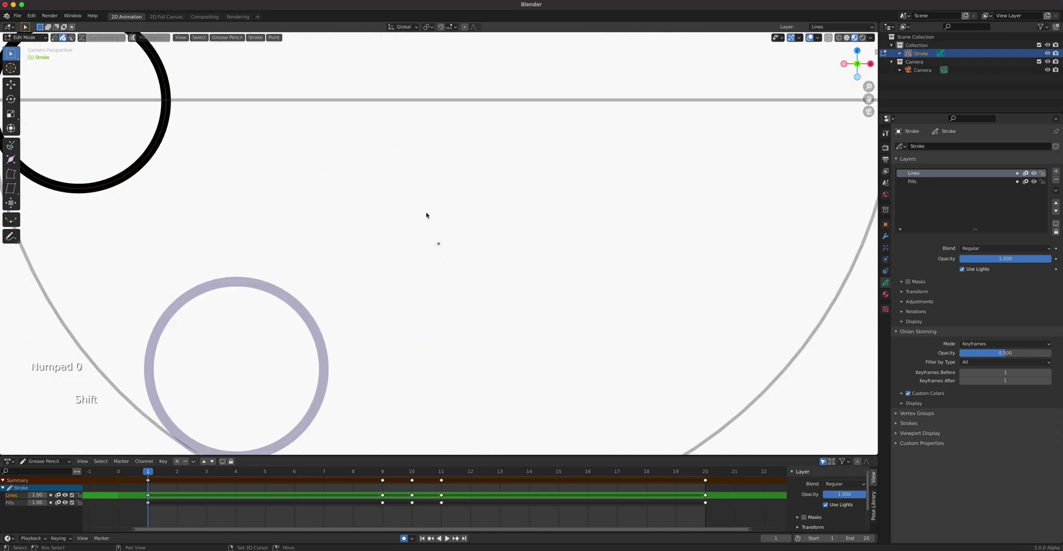
{"action": "middle_click_drag", "start_coordinate": [229, 213], "coordinate": [465, 261], "text": "shift"}
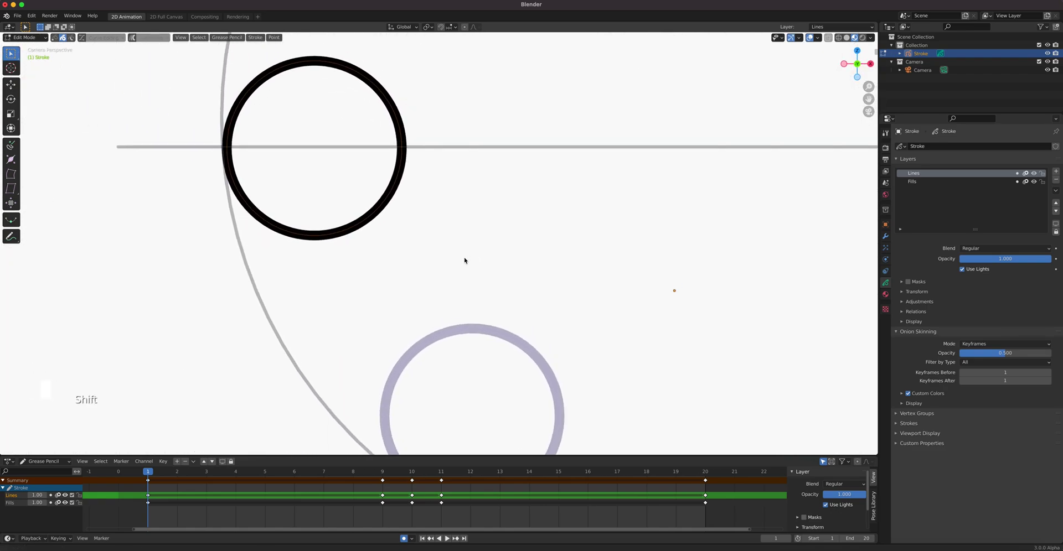
{"action": "left_click", "coordinate": [173, 474]}
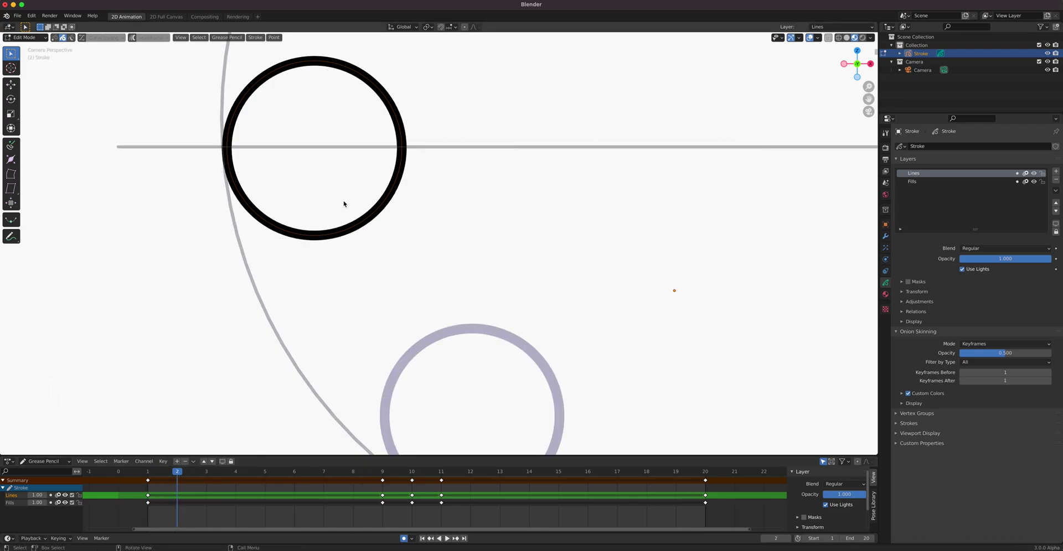
{"action": "key", "text": "g"}
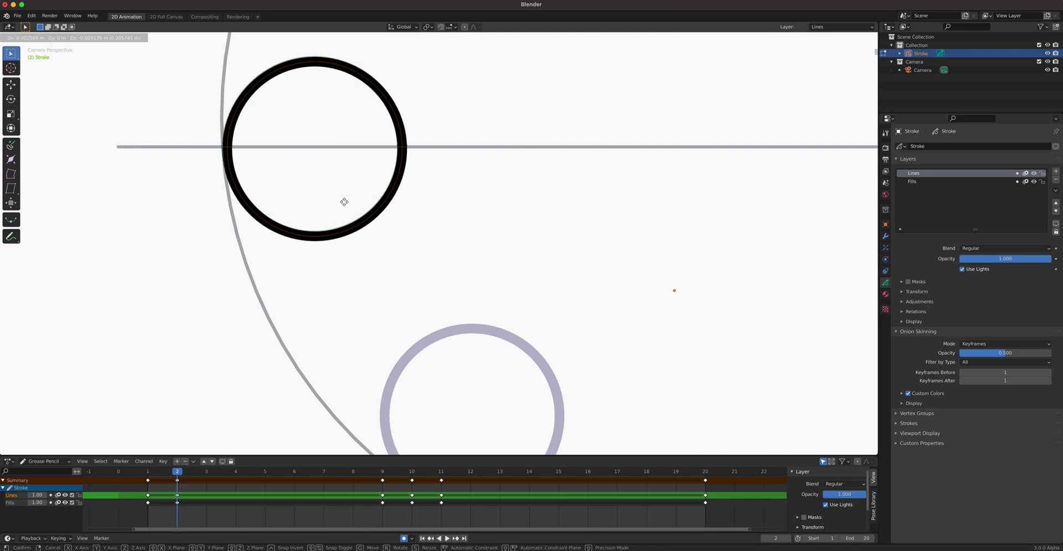
{"action": "left_click", "coordinate": [344, 201]}
{"action": "key", "text": "g"}
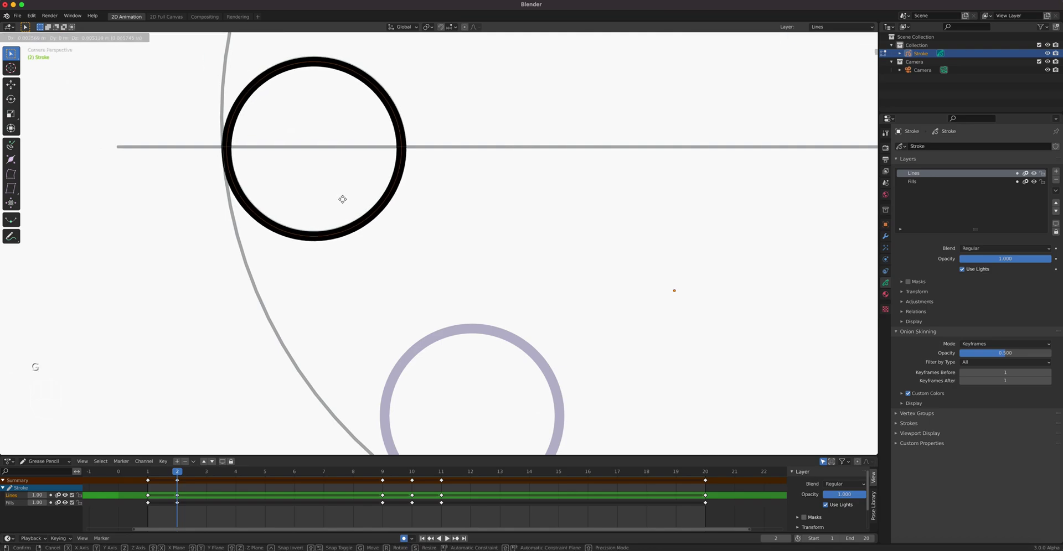
{"action": "left_click", "coordinate": [343, 202]}
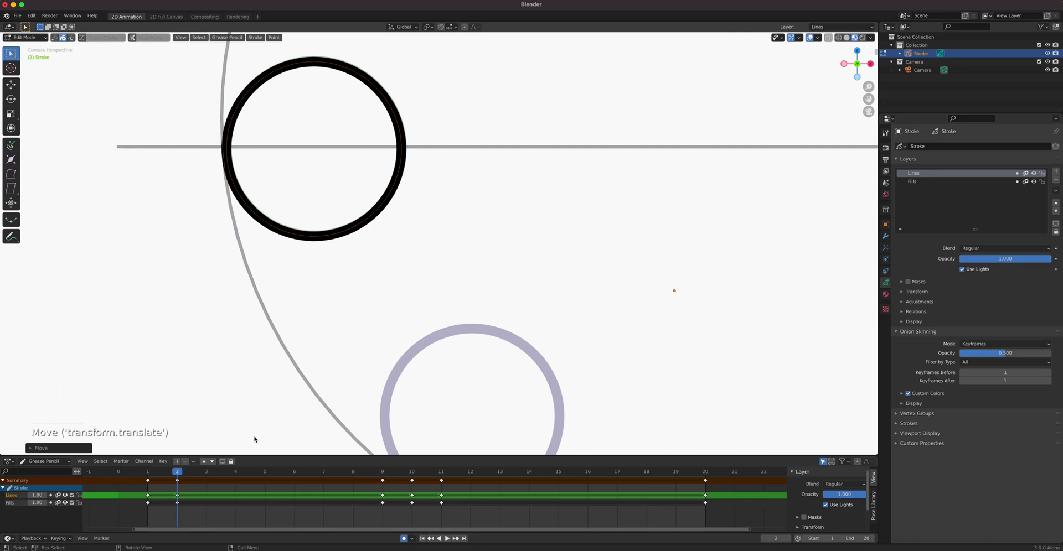
Step: Nudge the ball slightly on frame 3 and set onion-skin Keyframes Before to 20
{"action": "left_click", "coordinate": [207, 472]}
{"action": "key", "text": "g"}
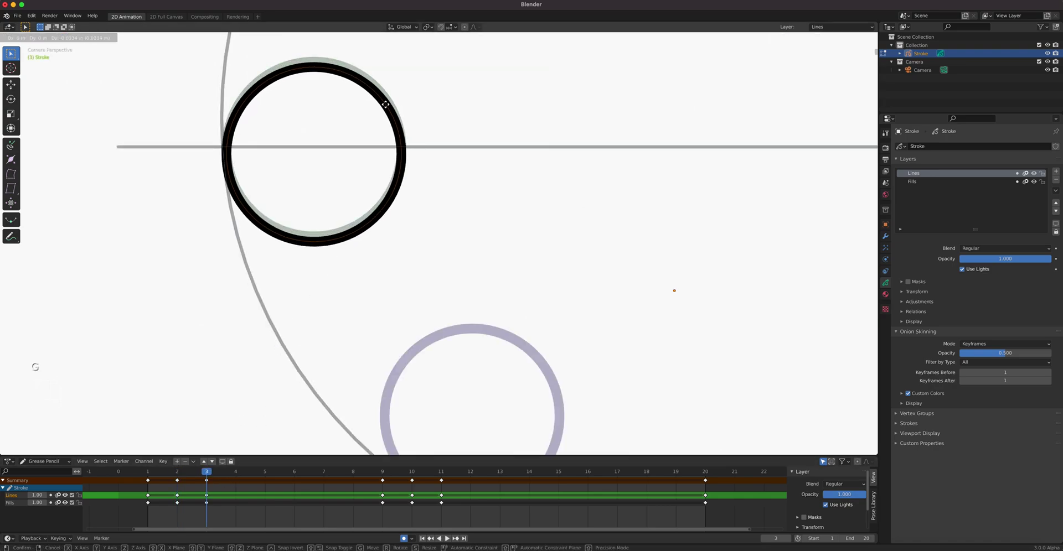
{"action": "left_click", "coordinate": [386, 105]}
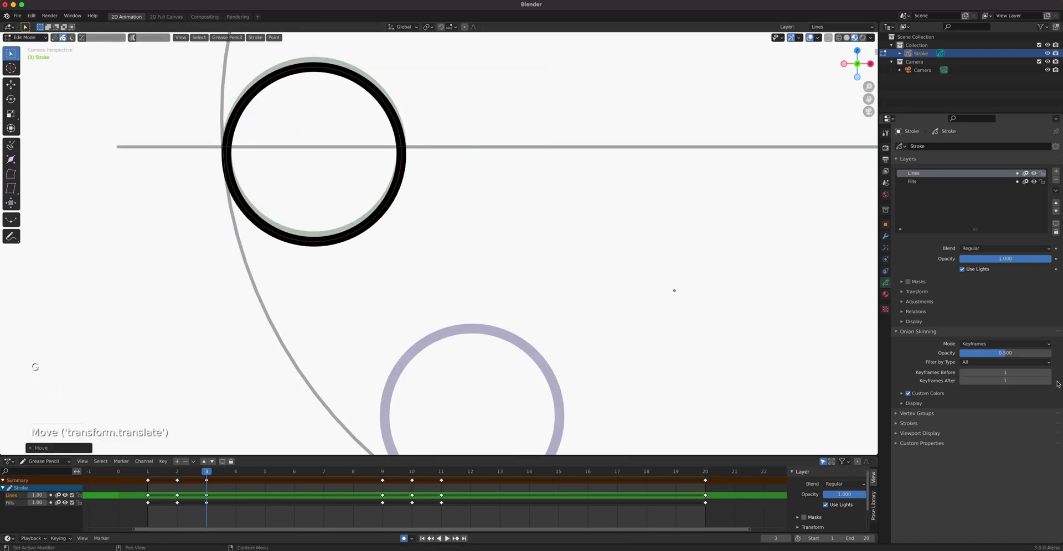
{"action": "left_click", "coordinate": [1032, 375]}
Step: Set onion-skin Keyframes After to 20
{"action": "type", "text": "20"}
{"action": "left_click", "coordinate": [1023, 381]}
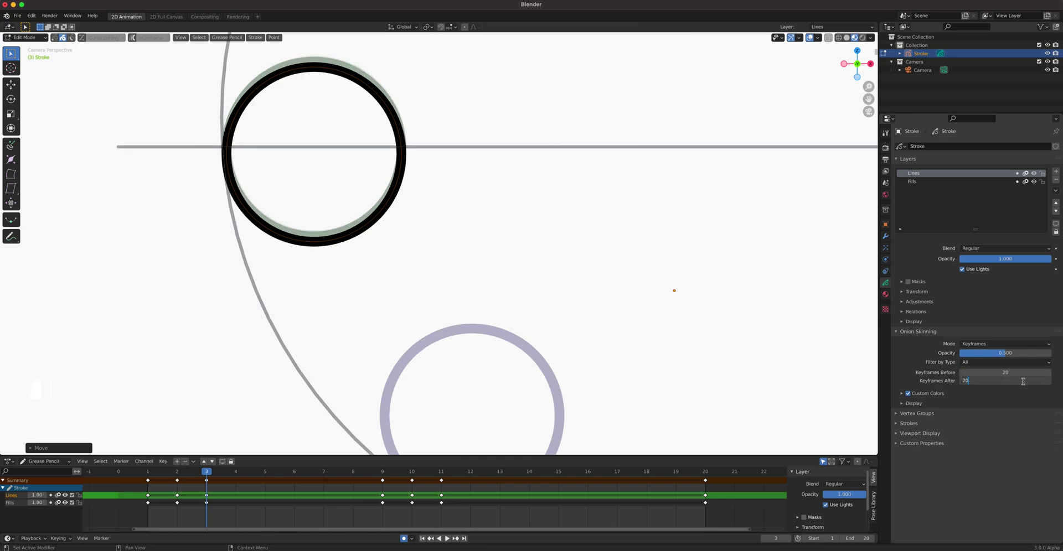
{"action": "key", "text": "Return"}
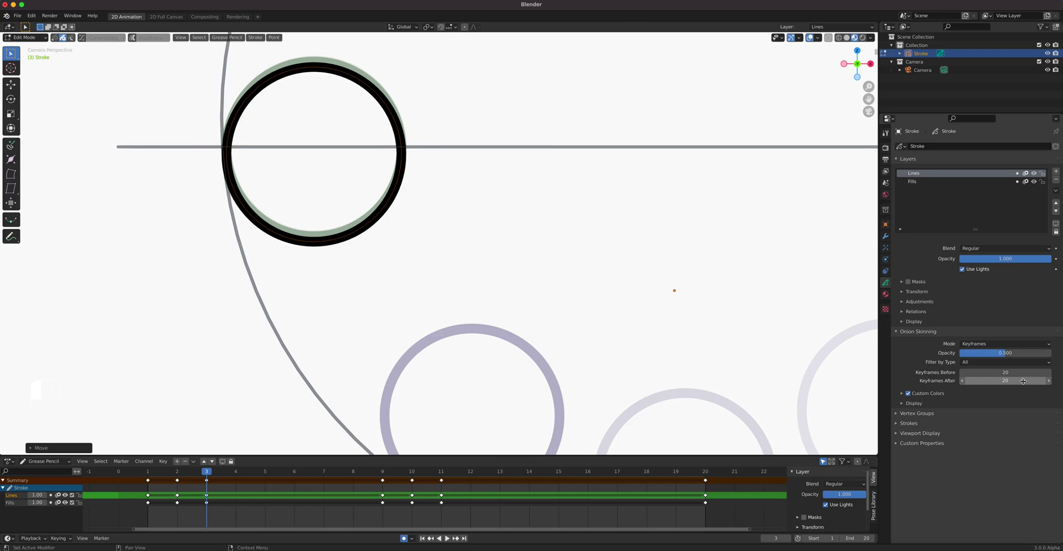
Step: Move the ball a little further down the arc on frames 4 and 5
{"action": "key", "text": "Right"}
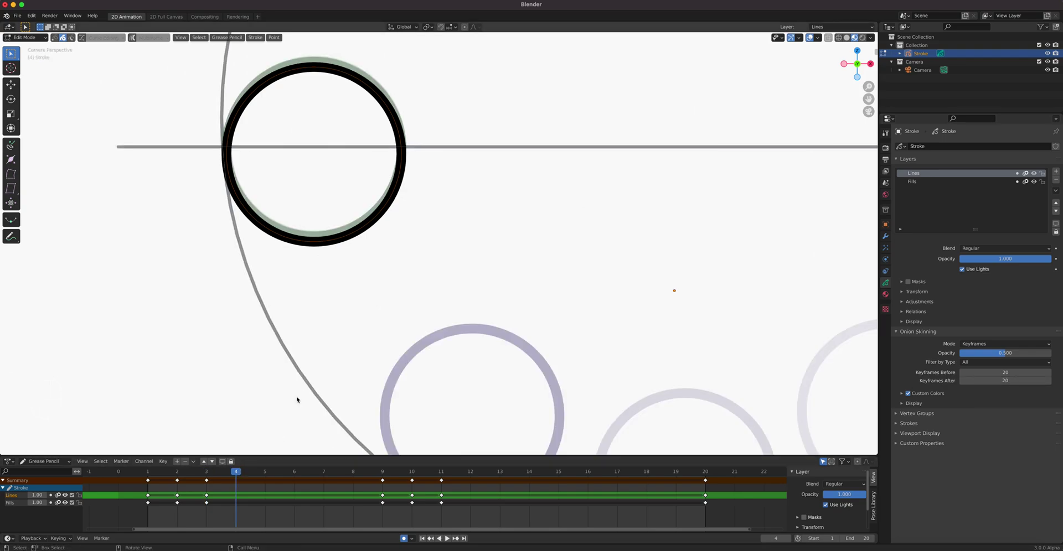
{"action": "key", "text": "g"}
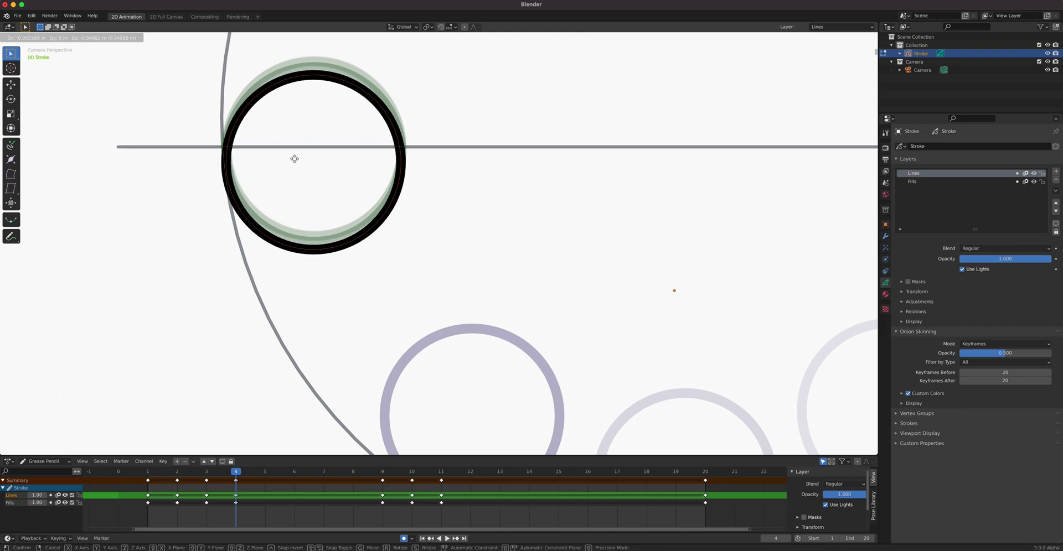
{"action": "left_click", "coordinate": [294, 161]}
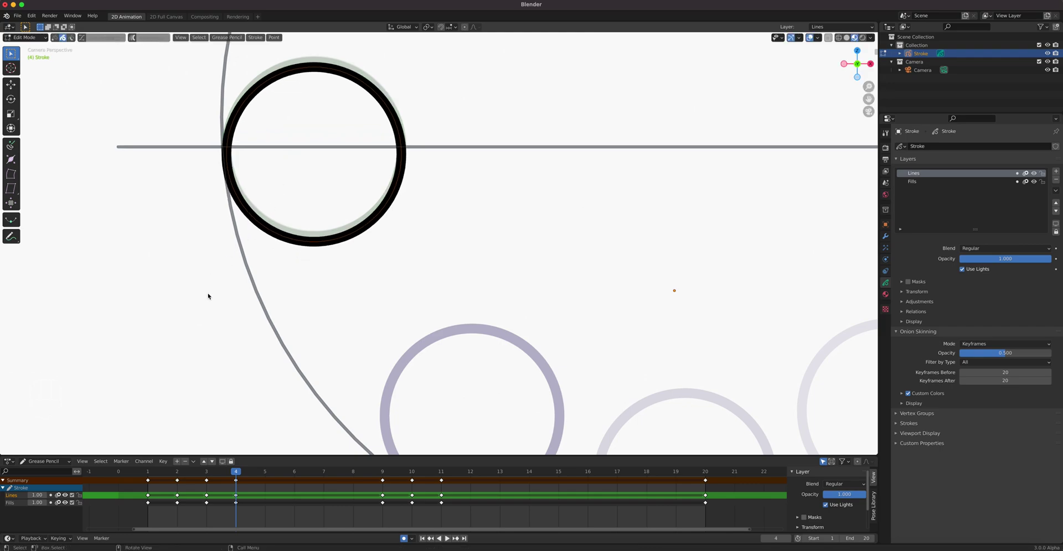
{"action": "left_click", "coordinate": [206, 472]}
{"action": "left_click", "coordinate": [236, 475]}
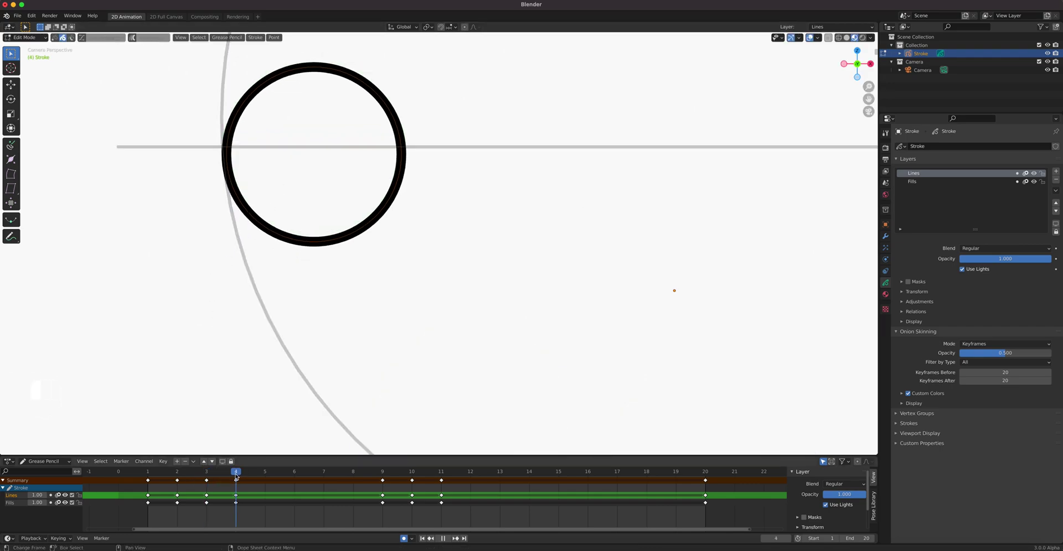
{"action": "key", "text": "g"}
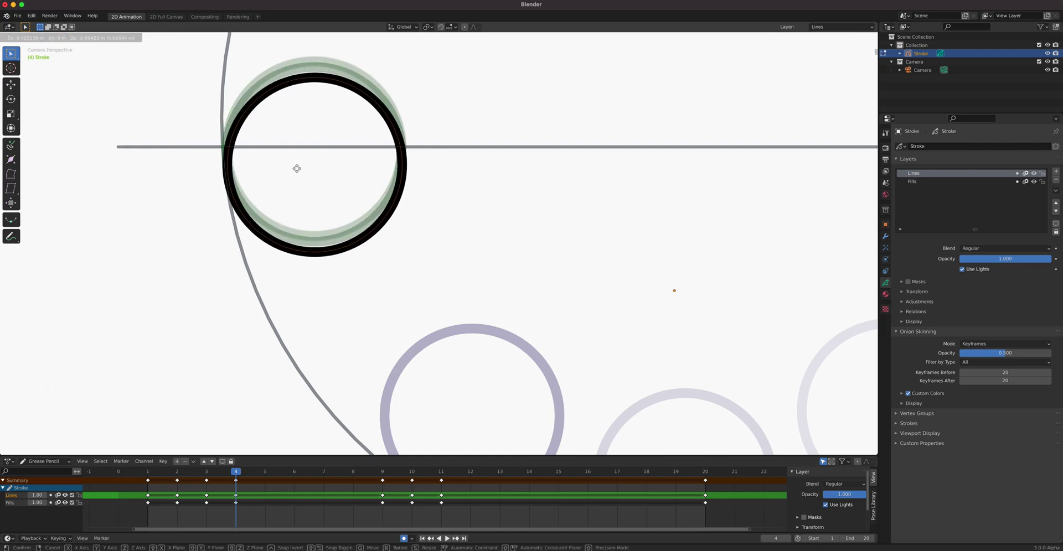
{"action": "left_click", "coordinate": [298, 171]}
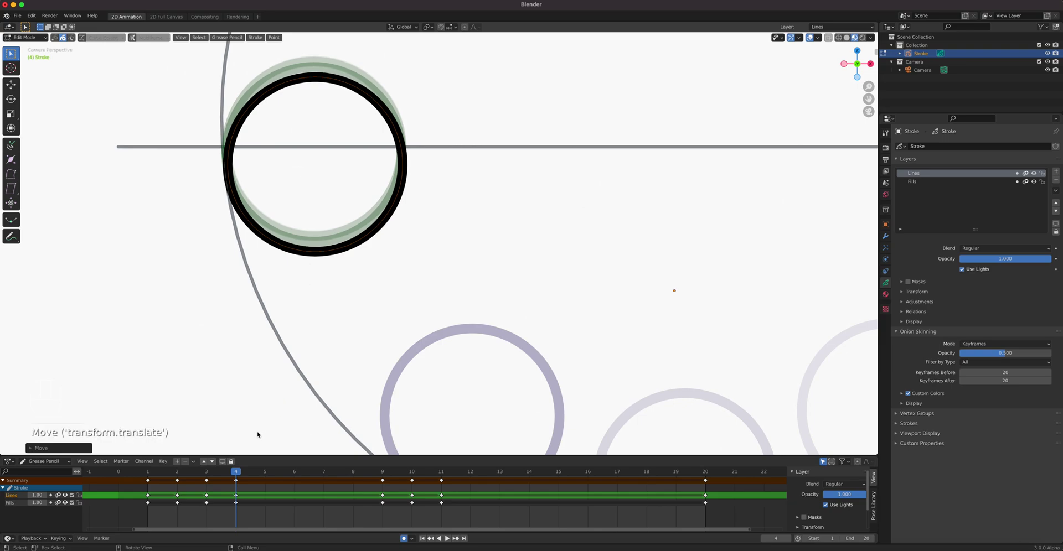
{"action": "left_click", "coordinate": [265, 475]}
{"action": "key", "text": "g"}
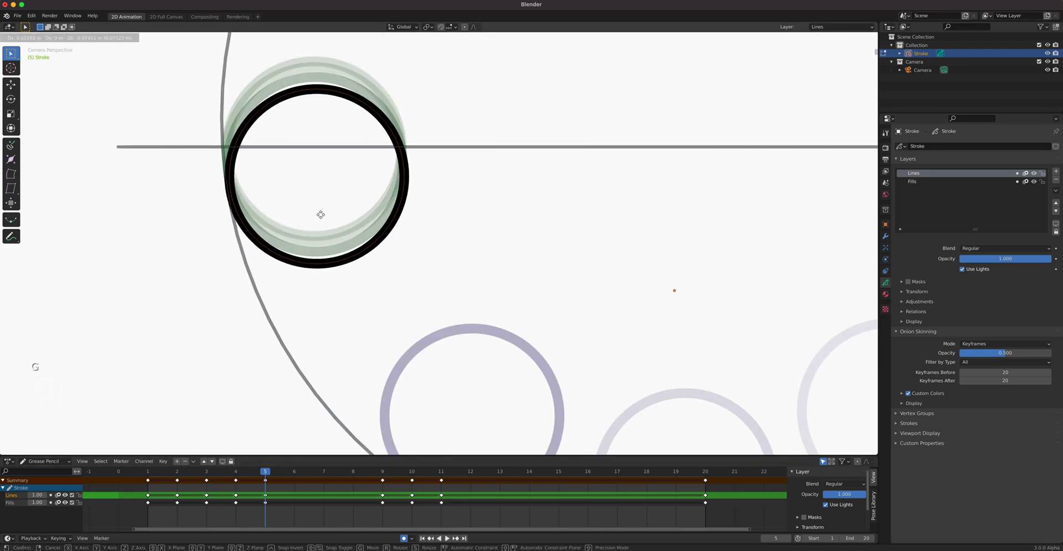
{"action": "left_click", "coordinate": [320, 214]}
Step: Lower the ball along the arc on frames 6, 7 and 8, then play the swing
{"action": "left_click", "coordinate": [294, 471]}
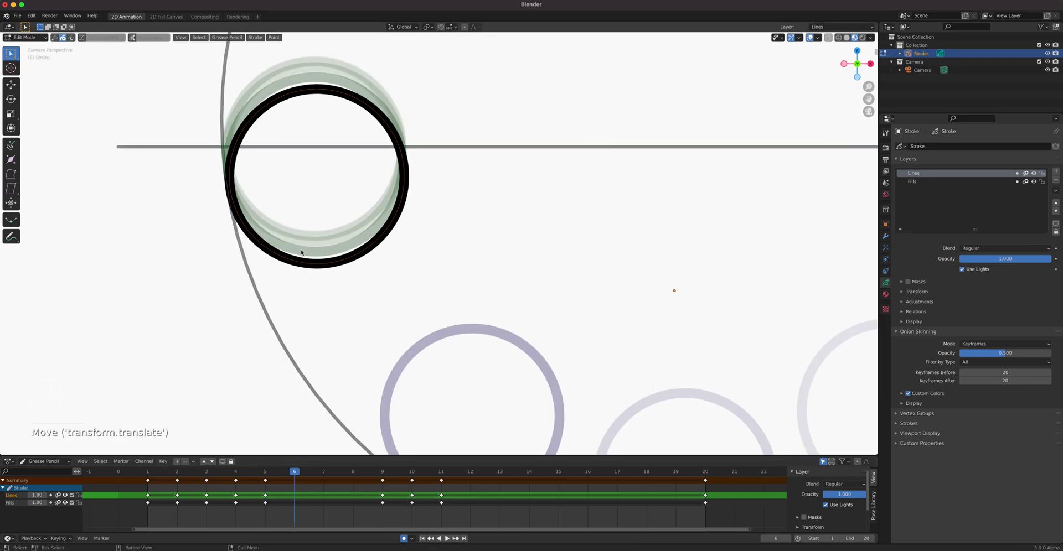
{"action": "key", "text": "g"}
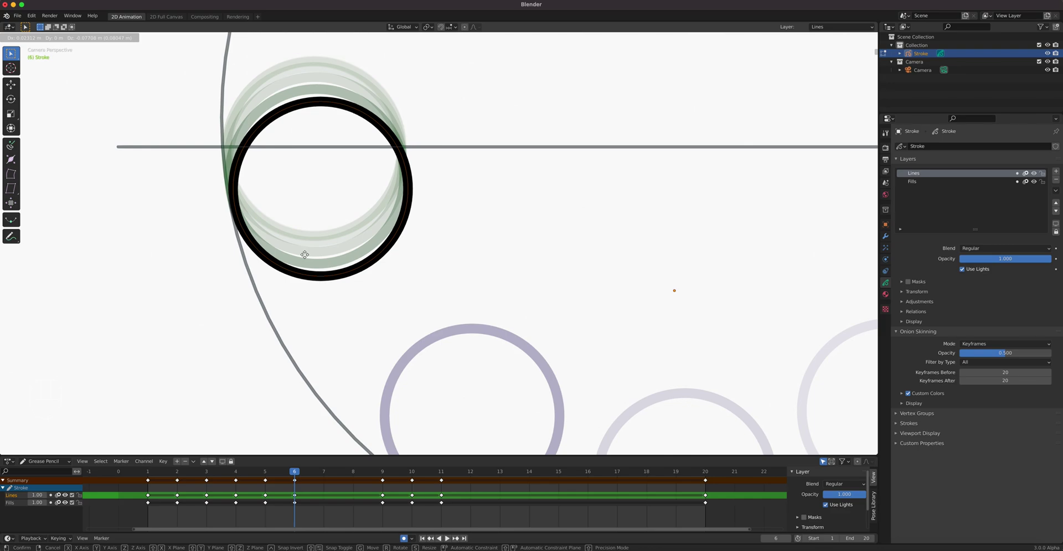
{"action": "left_click", "coordinate": [305, 257]}
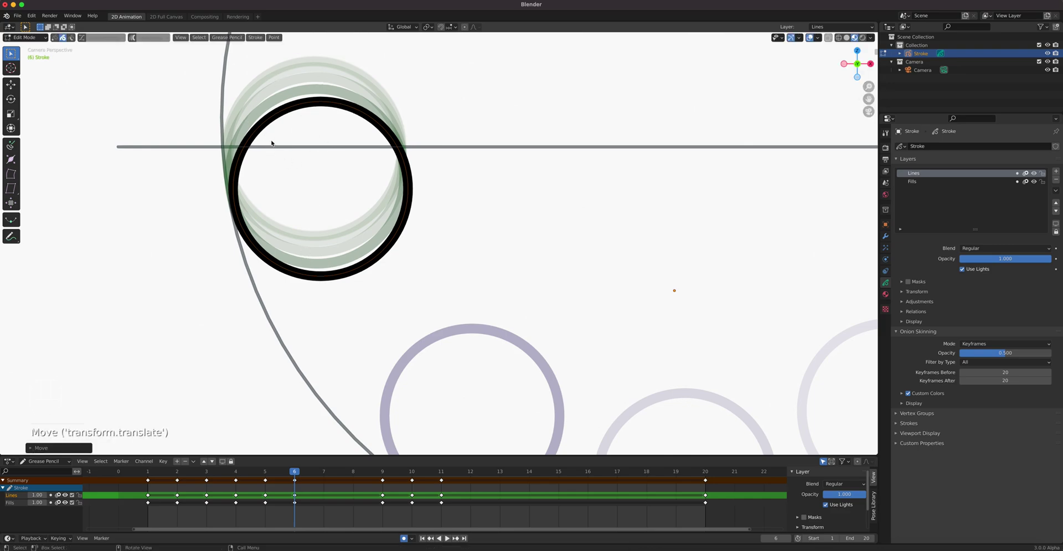
{"action": "left_click", "coordinate": [324, 472]}
{"action": "key", "text": "g"}
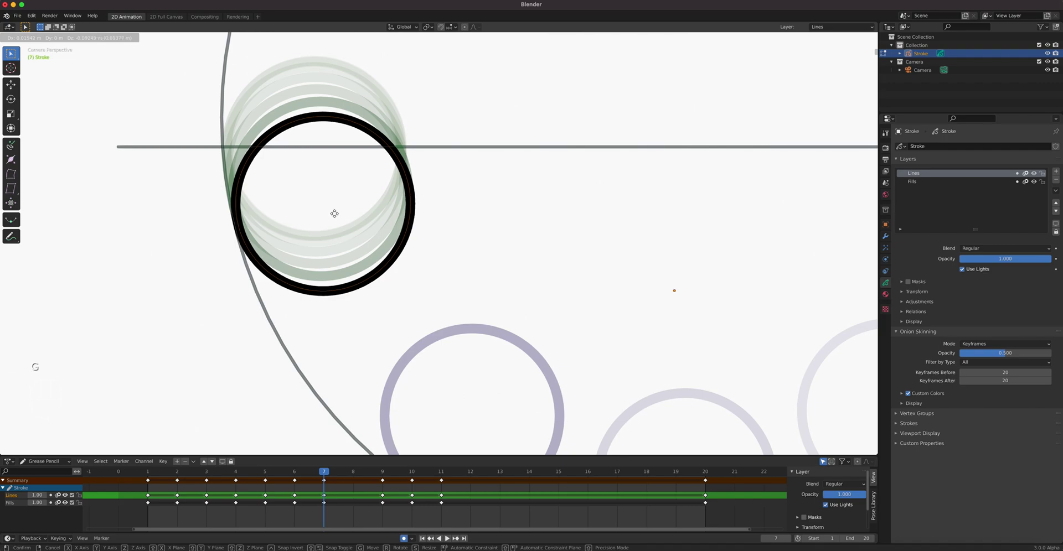
{"action": "left_click", "coordinate": [334, 217]}
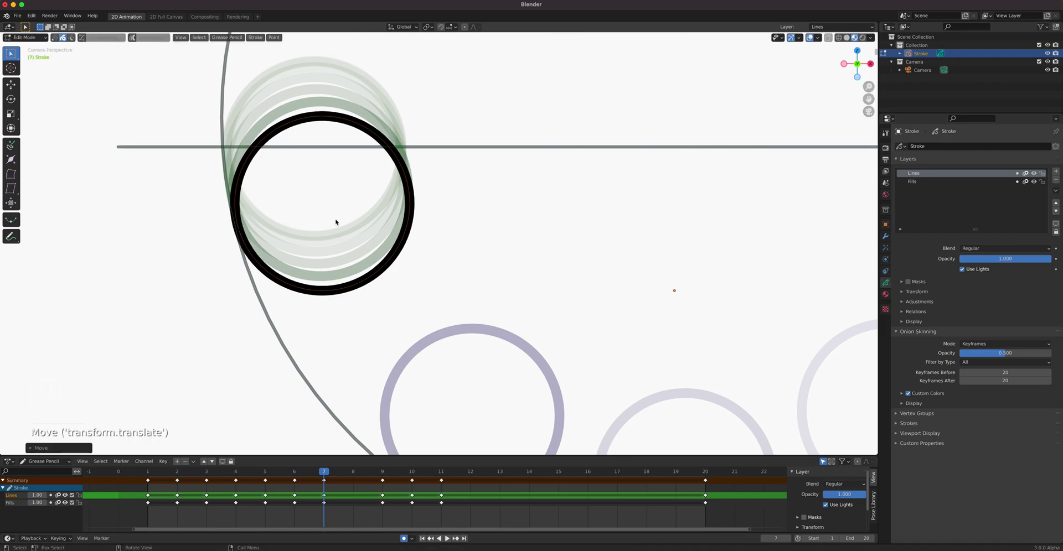
{"action": "left_click", "coordinate": [353, 471]}
{"action": "key", "text": "g"}
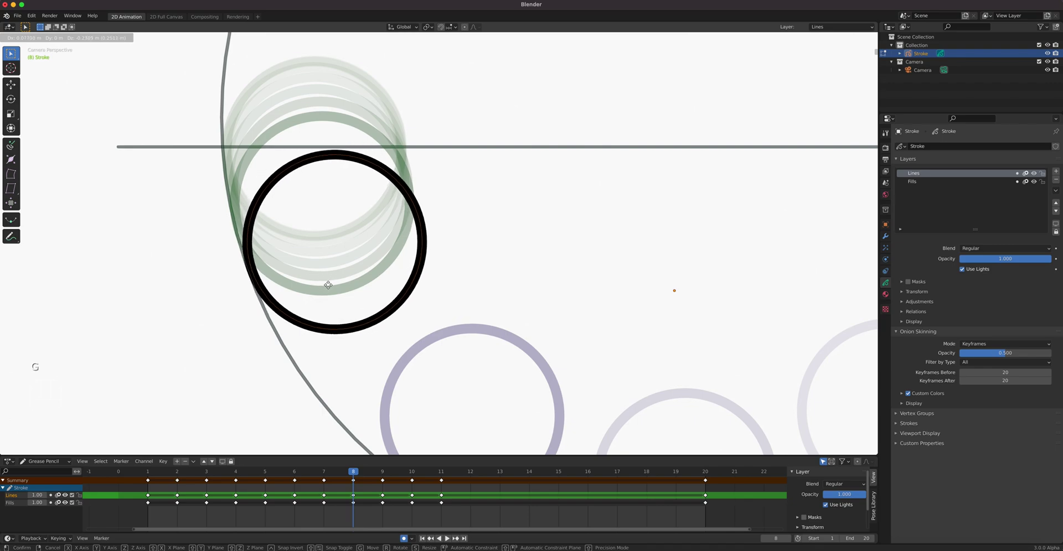
{"action": "left_click", "coordinate": [327, 285]}
{"action": "scroll", "coordinate": [425, 286], "scroll_direction": "down", "scroll_amount": 6}
{"action": "key", "text": "space"}
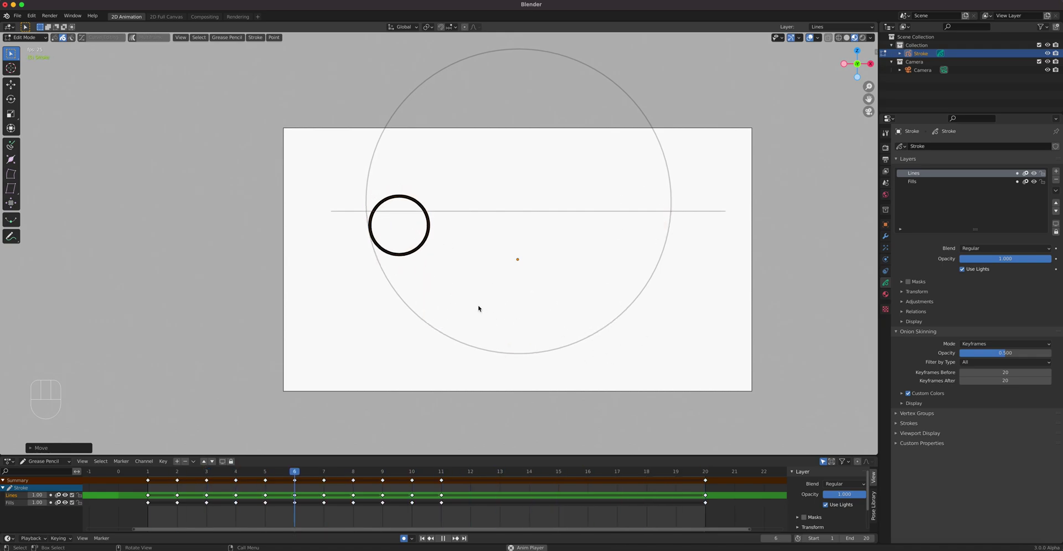
Step: Key the ball near the line's right end on frames 19 and 18
{"action": "key", "text": "space"}
{"action": "left_click", "coordinate": [705, 472]}
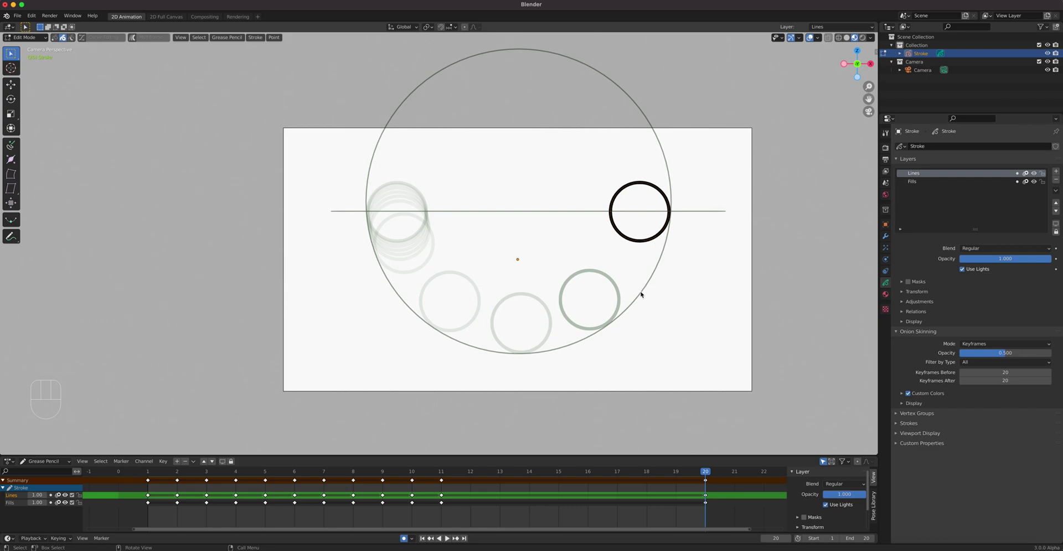
{"action": "scroll", "coordinate": [650, 259], "scroll_direction": "down", "scroll_amount": 4}
{"action": "scroll", "coordinate": [647, 257], "scroll_direction": "up", "scroll_amount": 8}
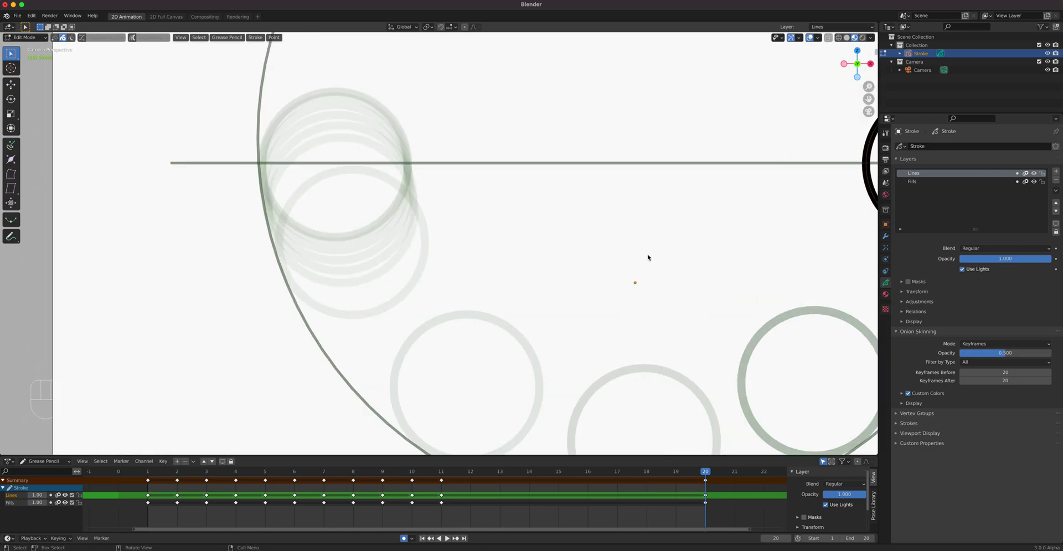
{"action": "middle_click_drag", "start_coordinate": [646, 256], "coordinate": [353, 260], "text": "shift"}
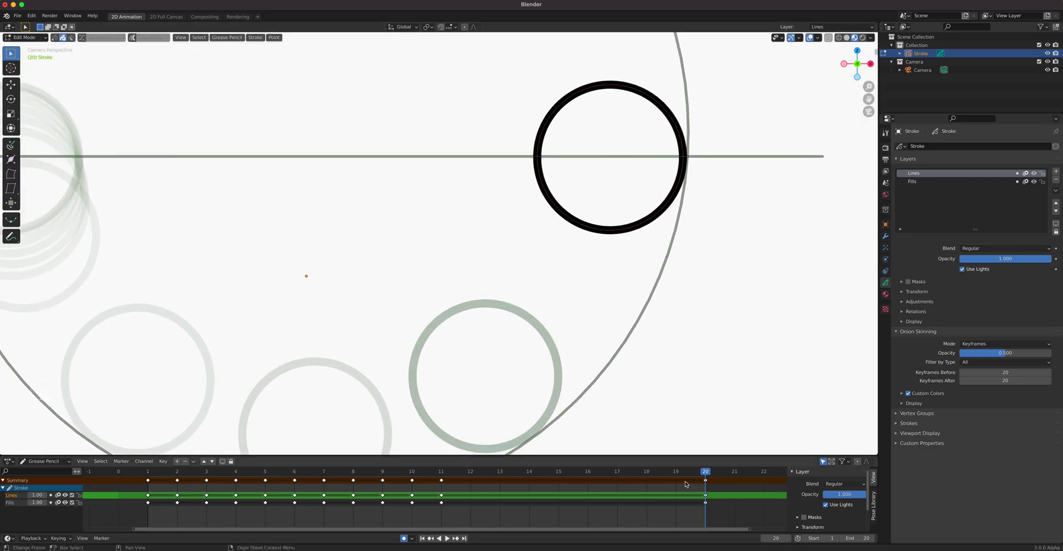
{"action": "left_click", "coordinate": [680, 474]}
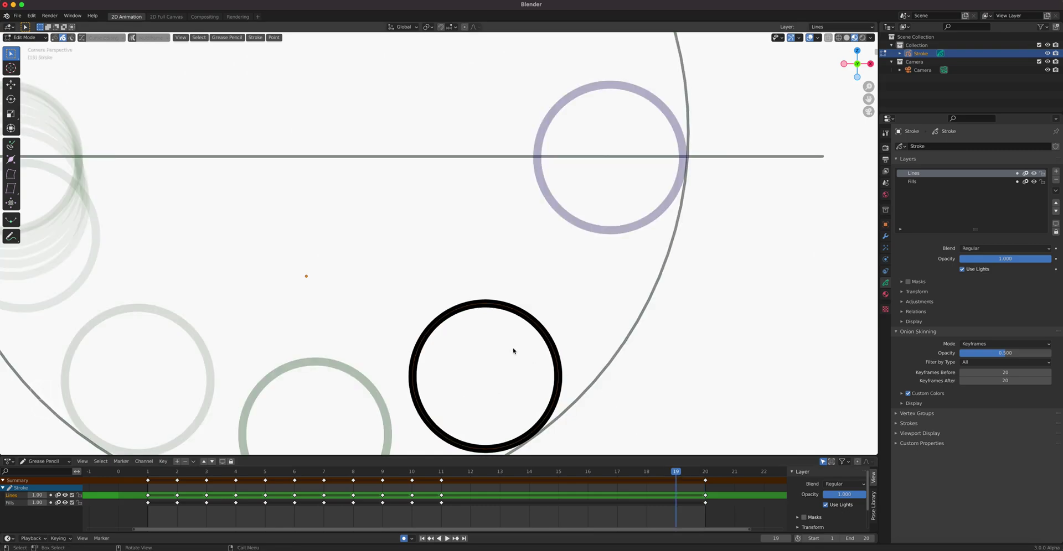
{"action": "key", "text": "g"}
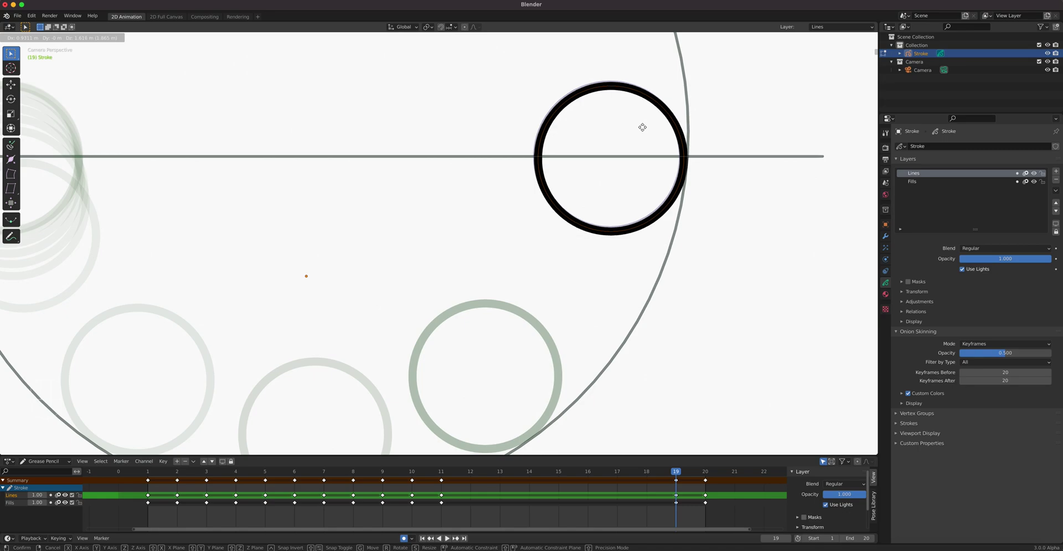
{"action": "left_click", "coordinate": [642, 127]}
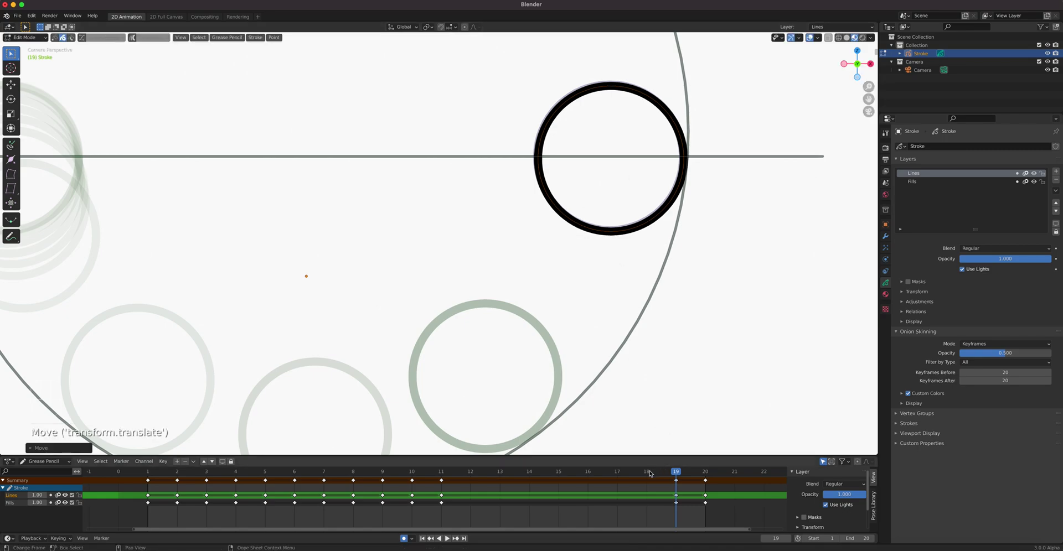
{"action": "key", "text": "Left"}
{"action": "key", "text": "g"}
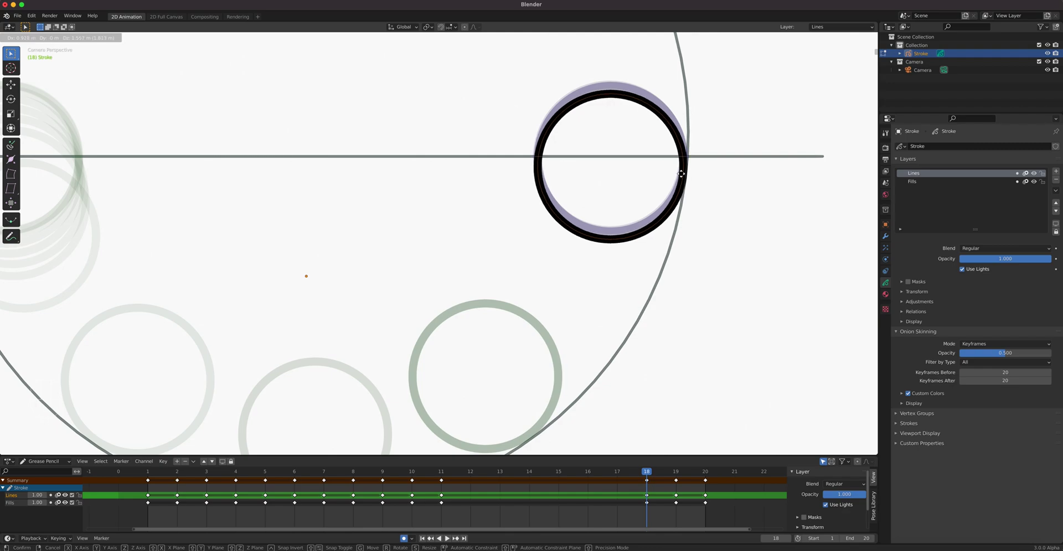
{"action": "left_click", "coordinate": [681, 174]}
Step: Position the ball along the upper-right arc on frames 17, 16 and 15
{"action": "left_click", "coordinate": [622, 474]}
{"action": "key", "text": "g"}
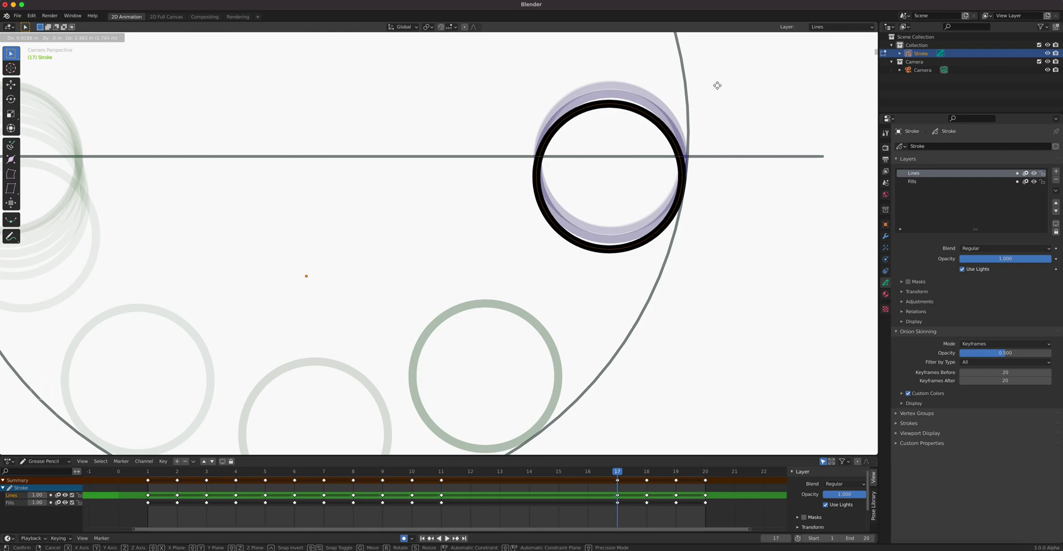
{"action": "left_click", "coordinate": [716, 86]}
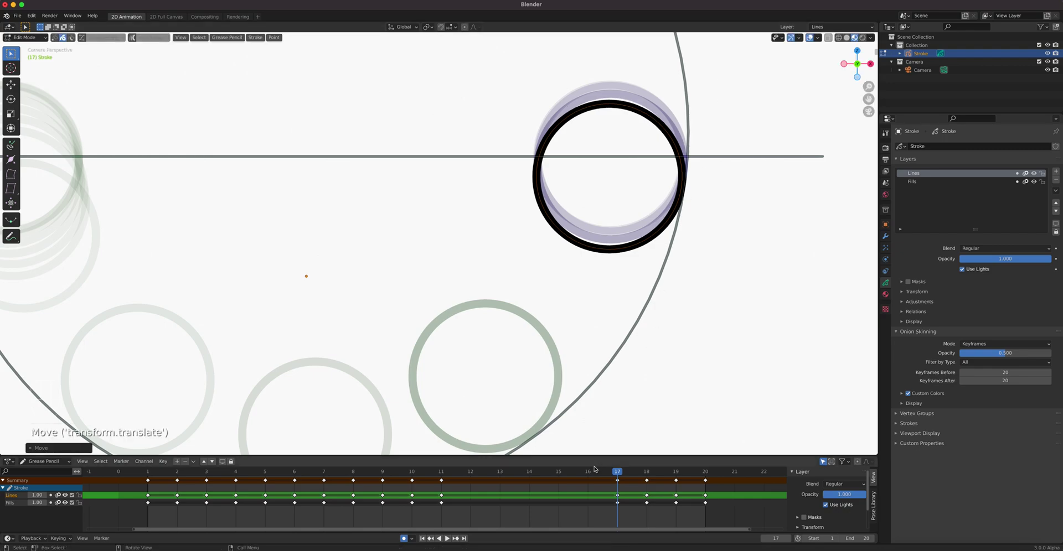
{"action": "key", "text": "Left"}
{"action": "key", "text": "g"}
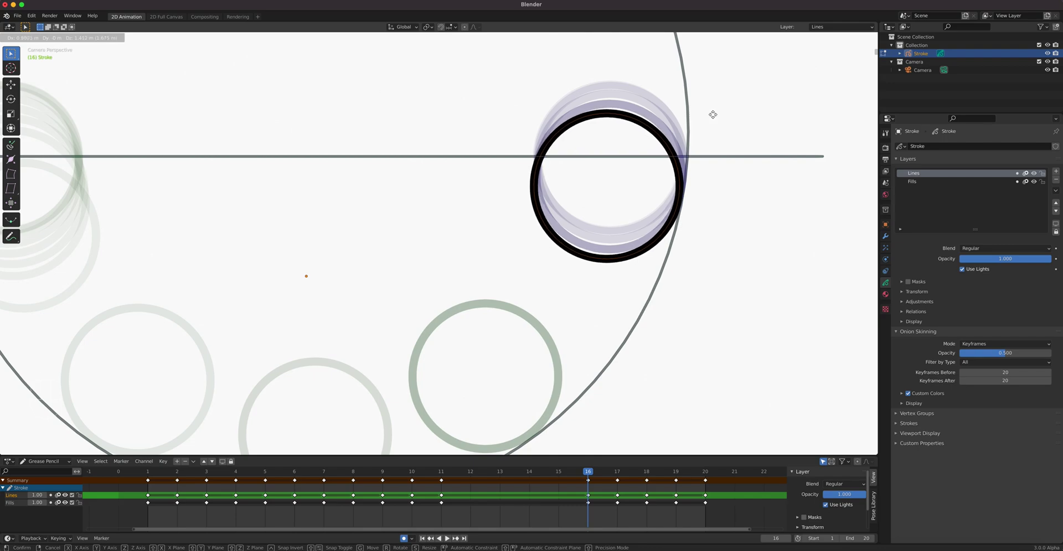
{"action": "left_click", "coordinate": [712, 114]}
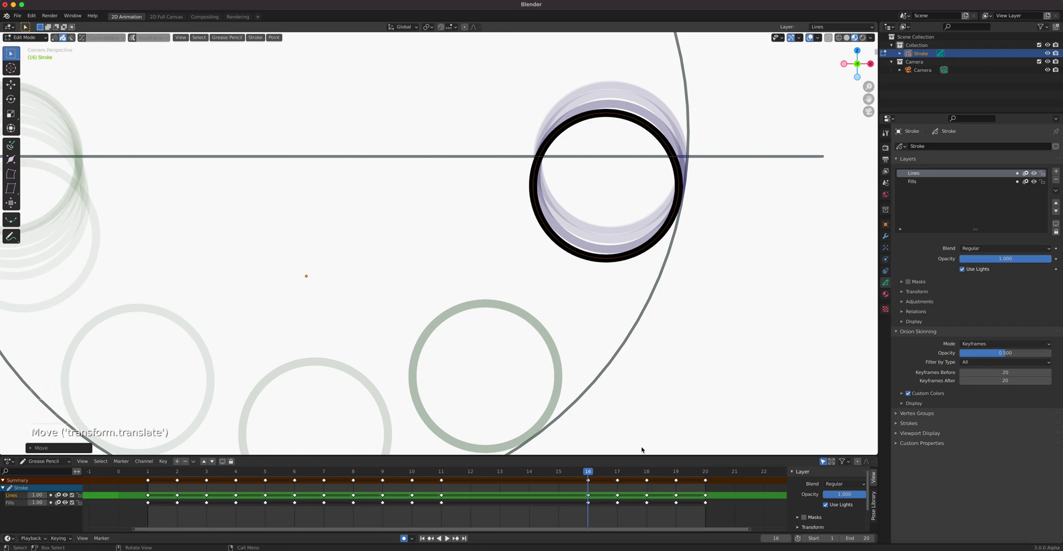
{"action": "key", "text": "Left"}
{"action": "key", "text": "g"}
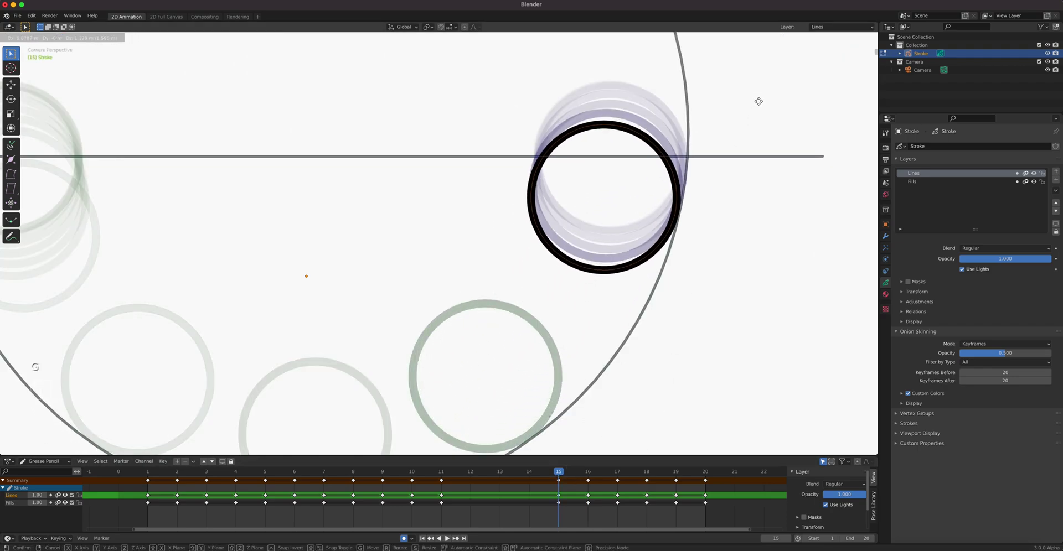
{"action": "left_click", "coordinate": [757, 100]}
Step: Raise the ball onto the onion skins on frames 14, 13 and 12, then play the swing
{"action": "key", "text": "Left"}
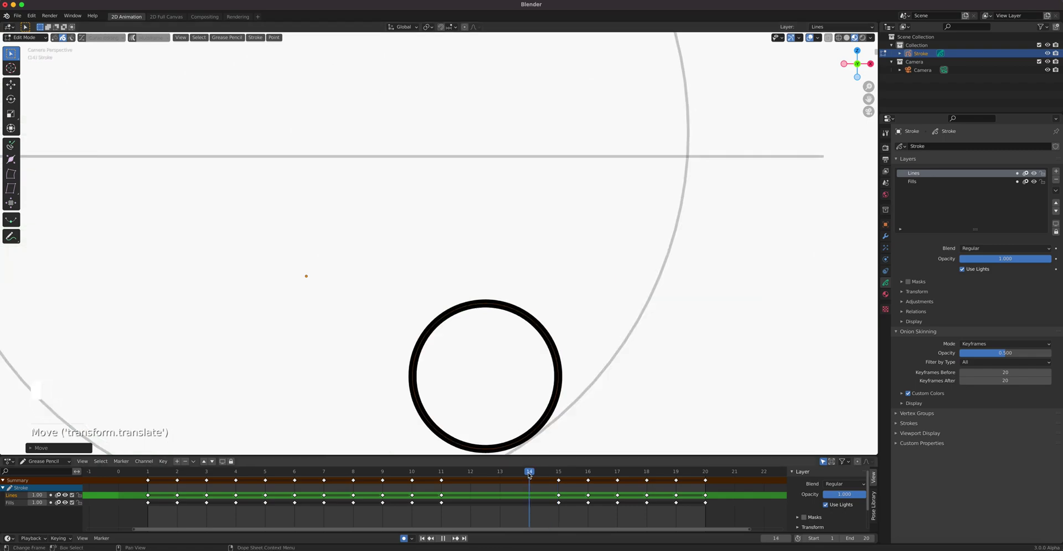
{"action": "key", "text": "g"}
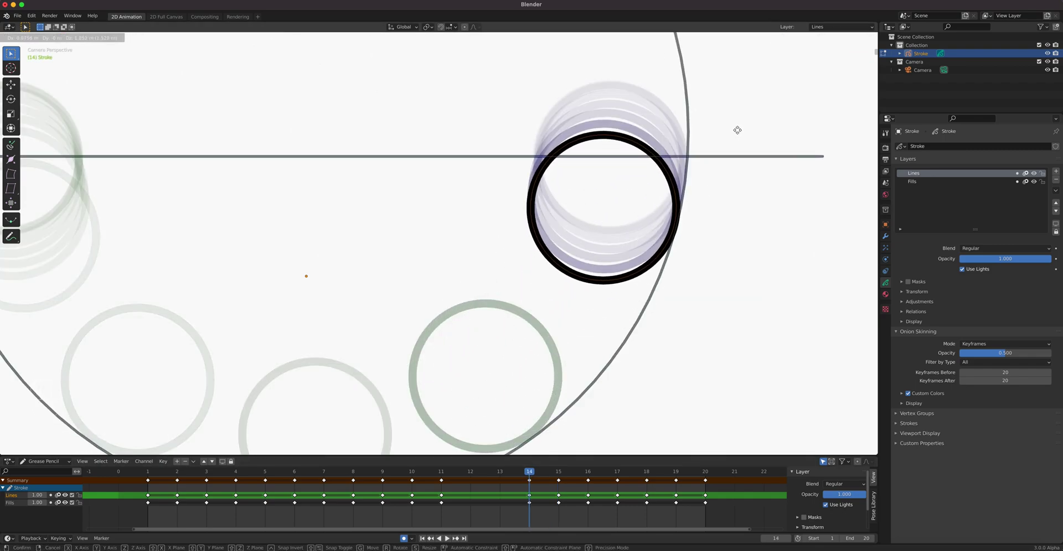
{"action": "left_click", "coordinate": [737, 131]}
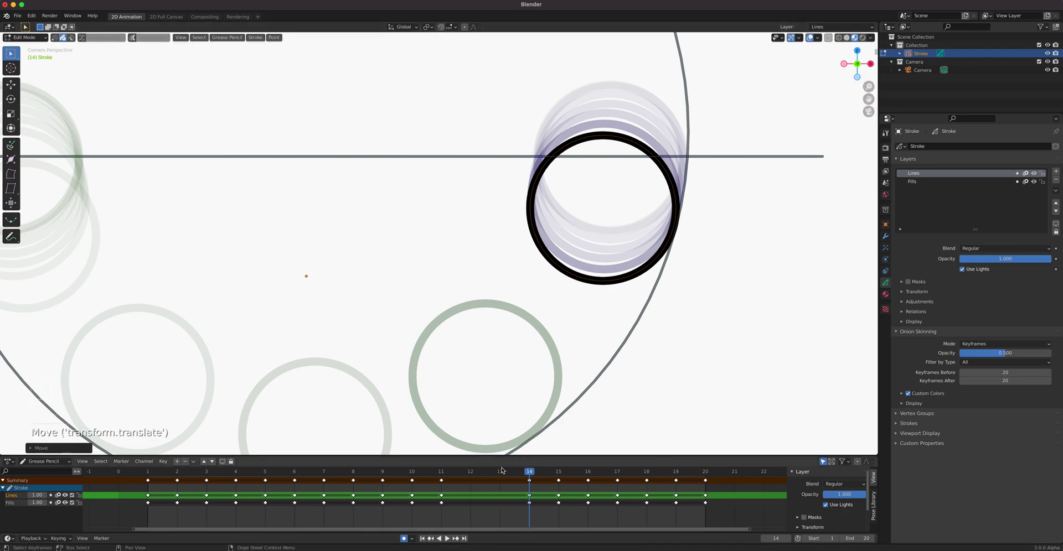
{"action": "left_click", "coordinate": [502, 471]}
{"action": "key", "text": "g"}
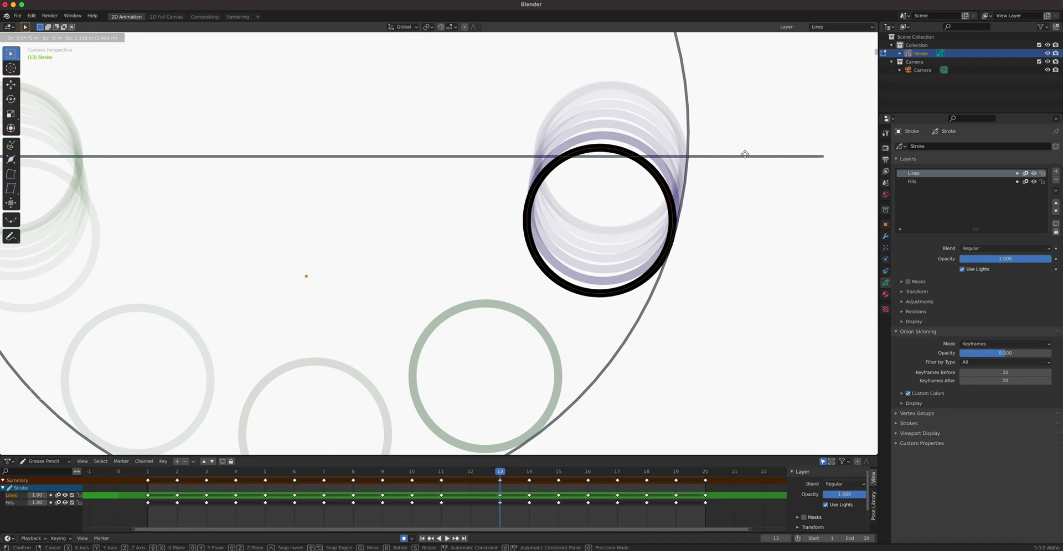
{"action": "left_click", "coordinate": [745, 154]}
{"action": "key", "text": "Left"}
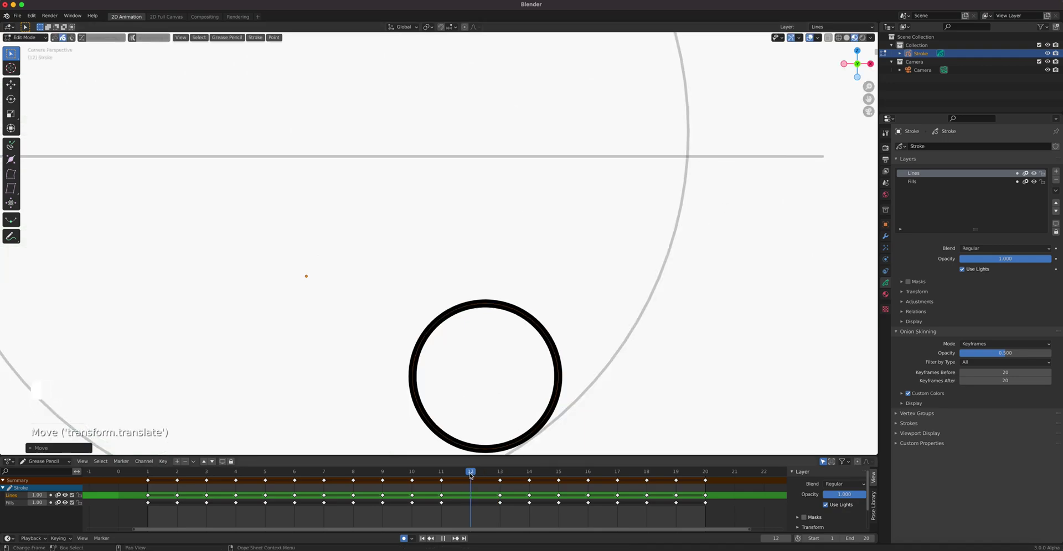
{"action": "key", "text": "g"}
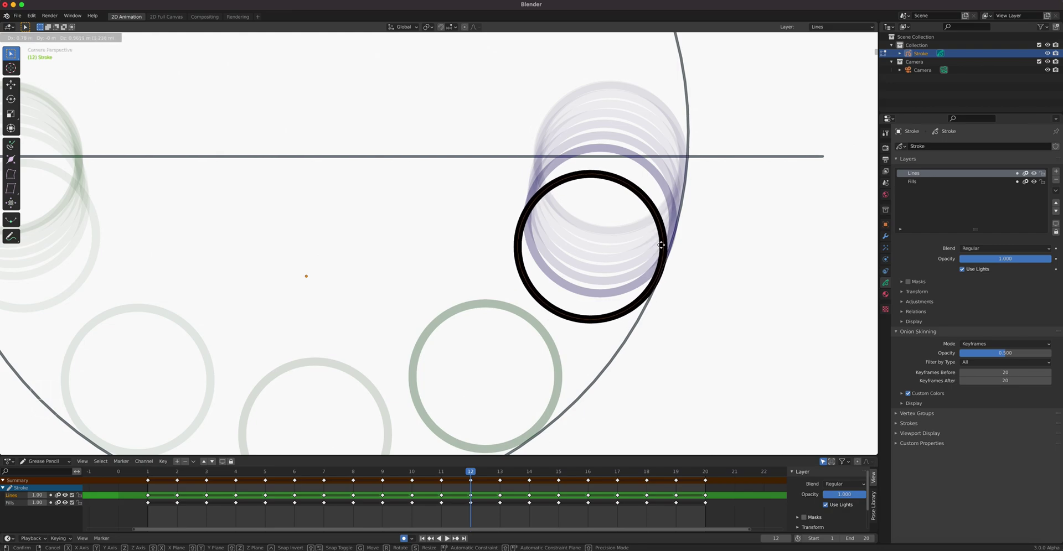
{"action": "left_click", "coordinate": [660, 246]}
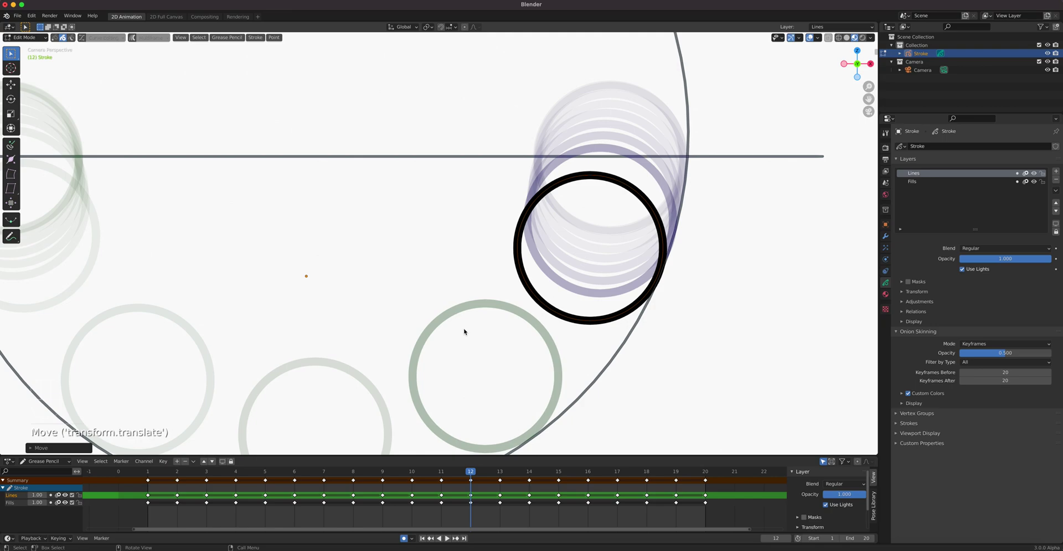
{"action": "key", "text": "Home"}
{"action": "key", "text": "space"}
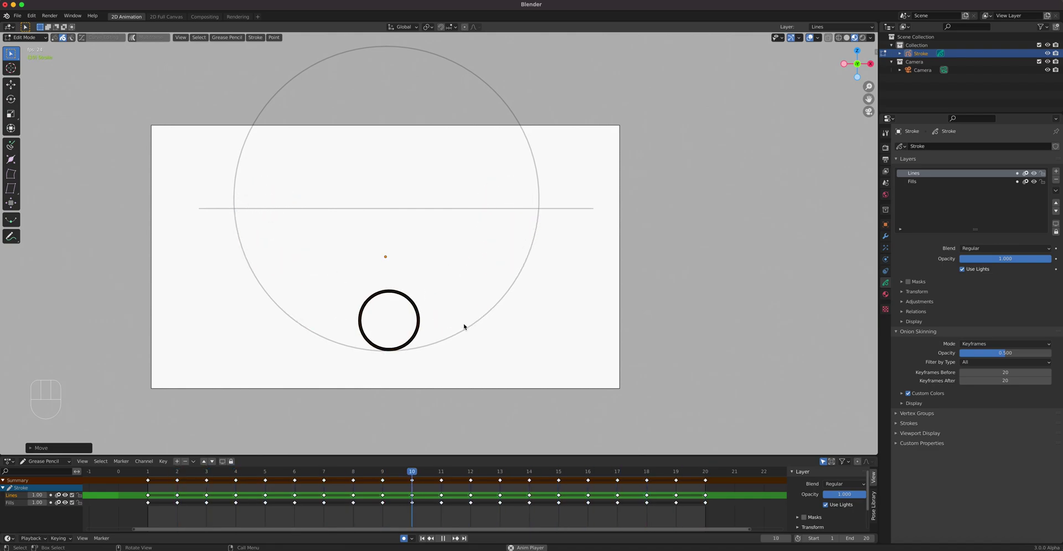
Step: Reposition the ball on frames 17 and 16 lower along the arc's right side
{"action": "key", "text": "space"}
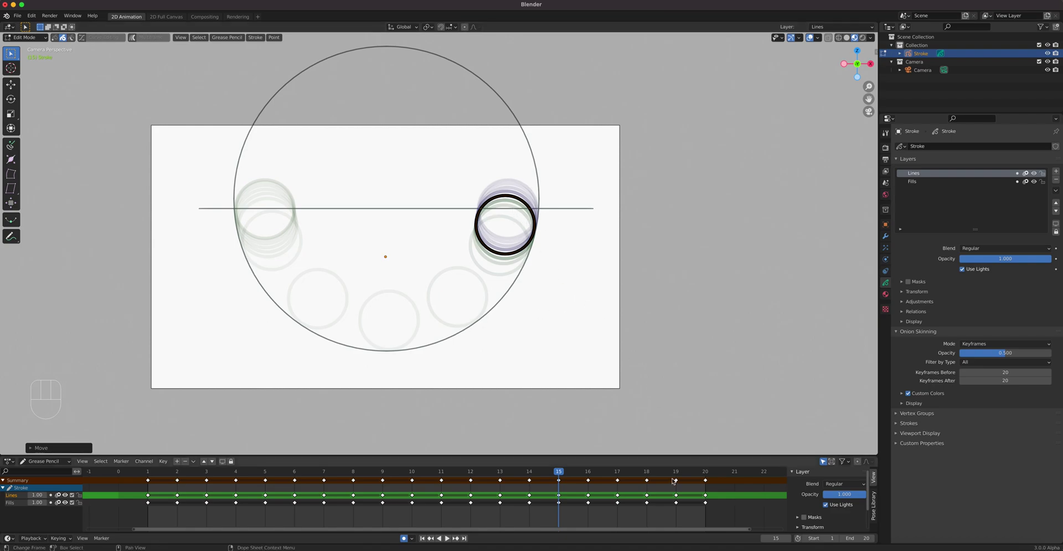
{"action": "left_click", "coordinate": [589, 475]}
{"action": "scroll", "coordinate": [520, 258], "scroll_direction": "up", "scroll_amount": 5}
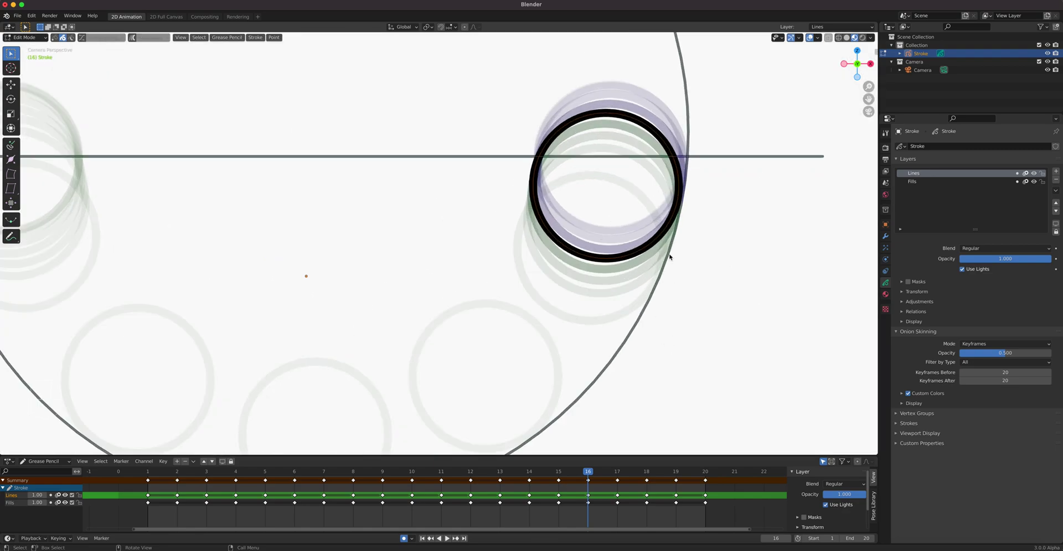
{"action": "left_click", "coordinate": [625, 472]}
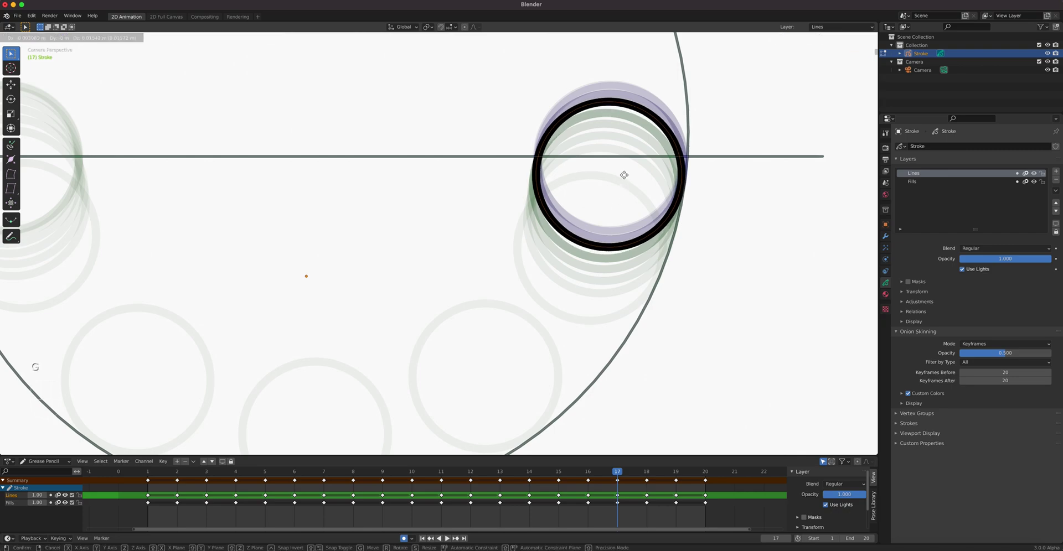
{"action": "left_click", "coordinate": [624, 175]}
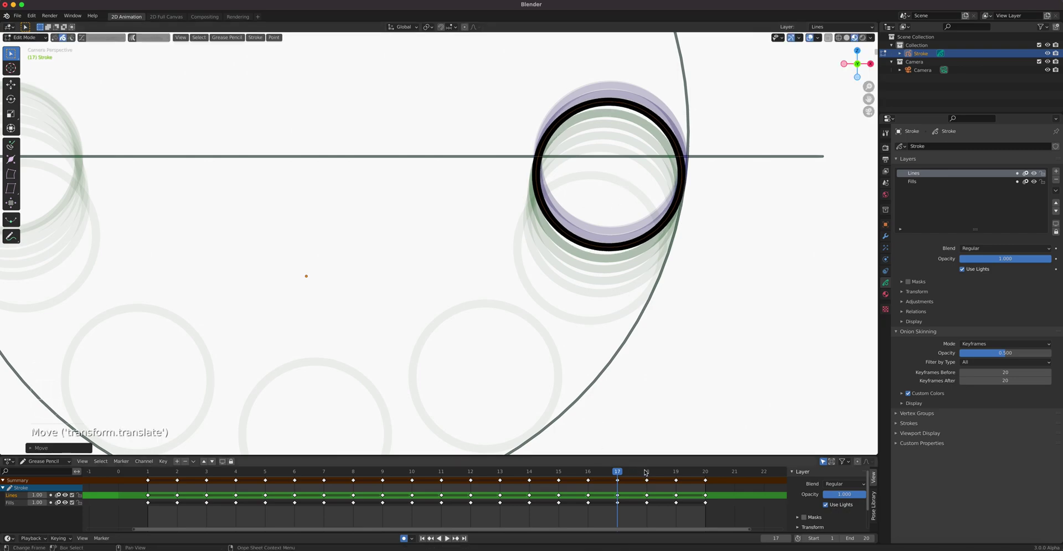
{"action": "key", "text": "Left"}
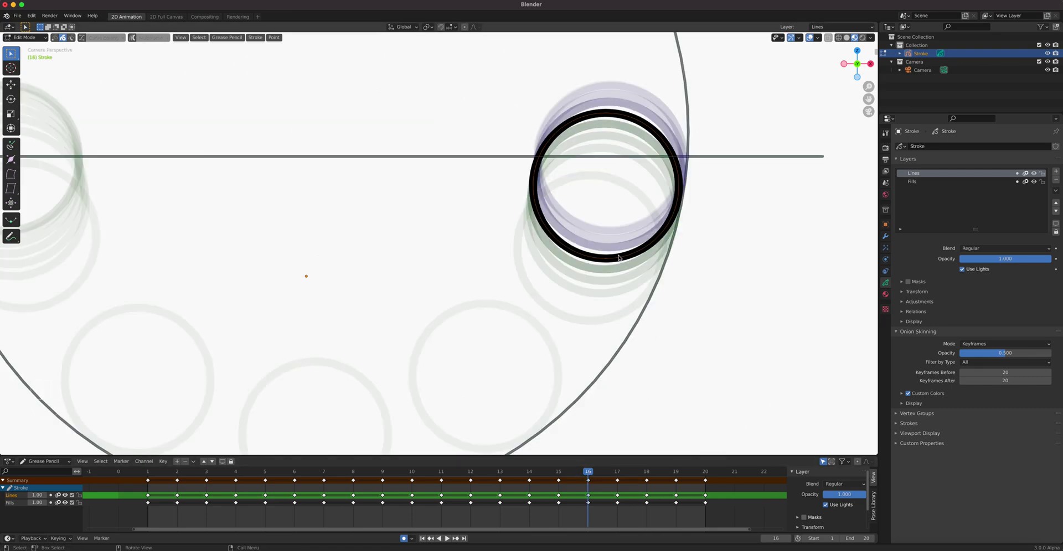
{"action": "key", "text": "g"}
{"action": "left_click", "coordinate": [631, 223]}
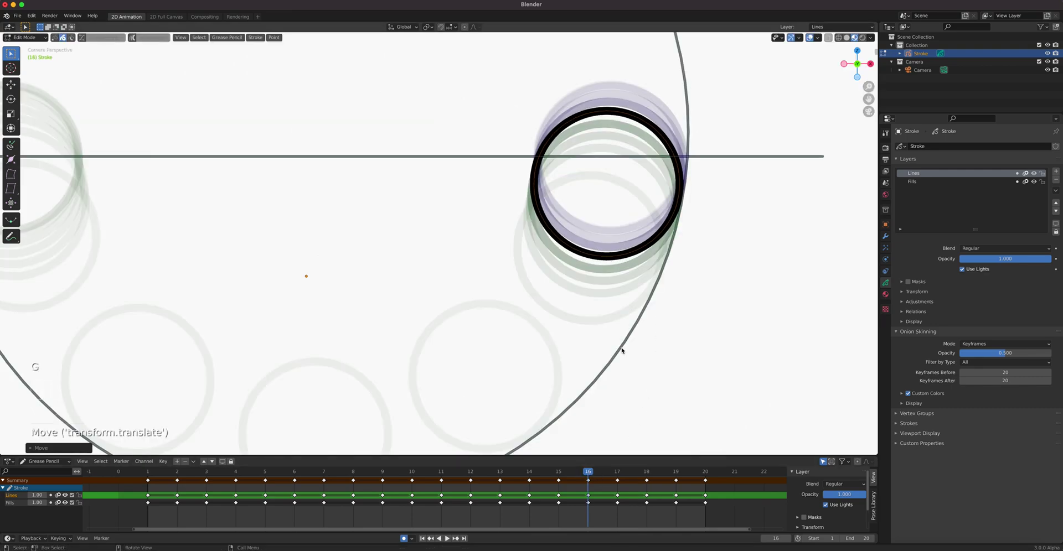
Step: Adjust the ball on frames 15, 14 and 13 so its rise follows the arc smoothly
{"action": "key", "text": "Left"}
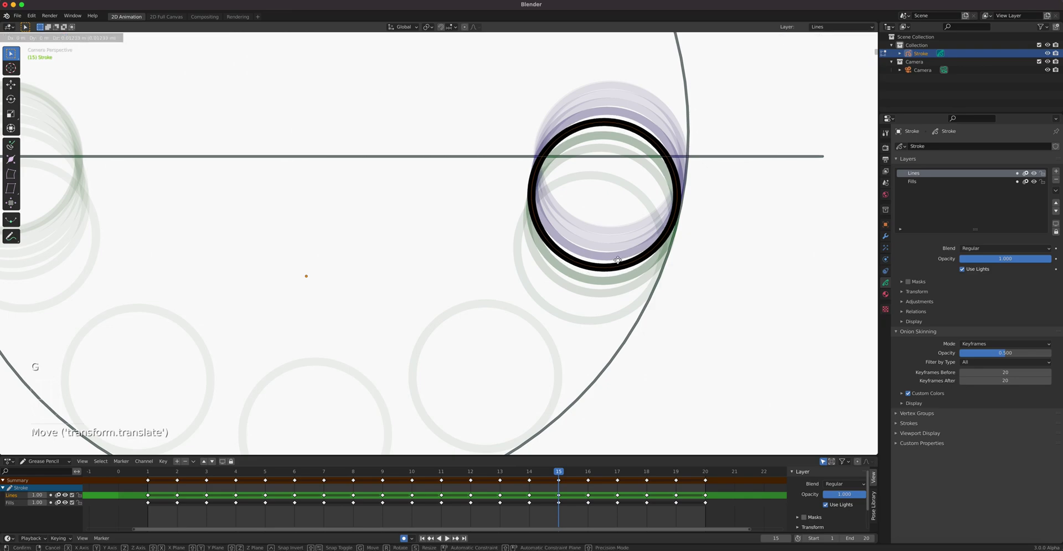
{"action": "left_click", "coordinate": [618, 260]}
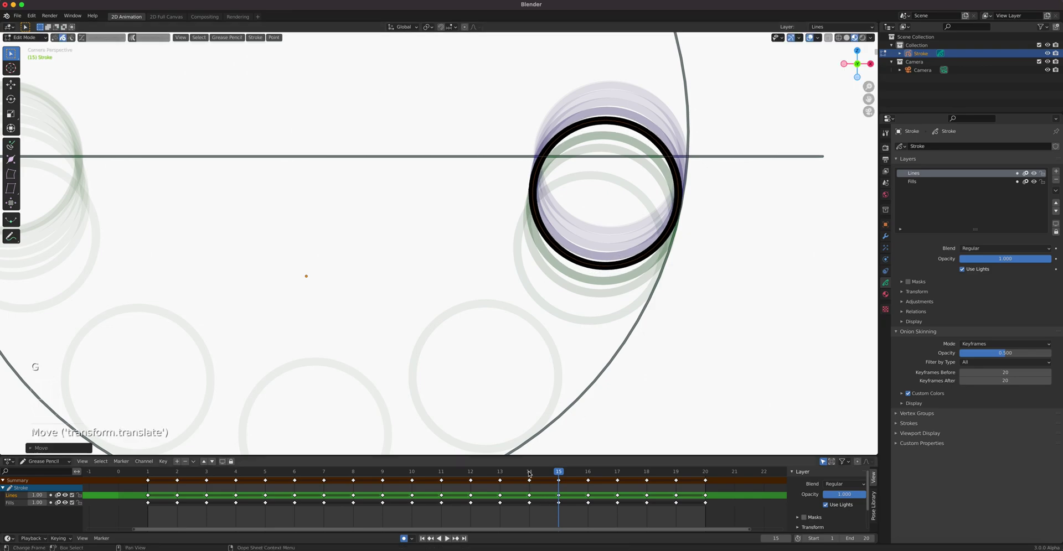
{"action": "key", "text": "Left"}
{"action": "key", "text": "g"}
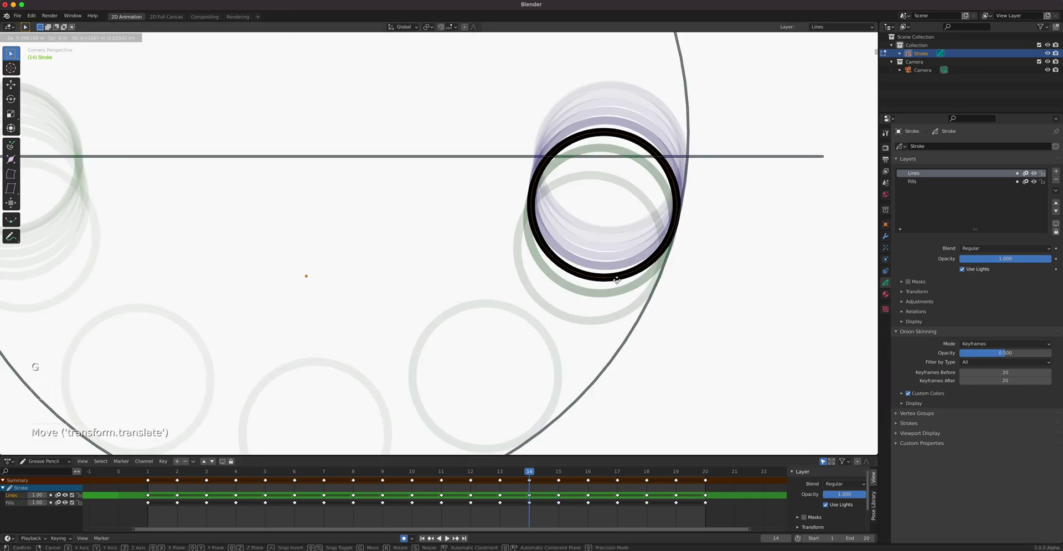
{"action": "left_click", "coordinate": [616, 280]}
{"action": "key", "text": "Left"}
{"action": "key", "text": "g"}
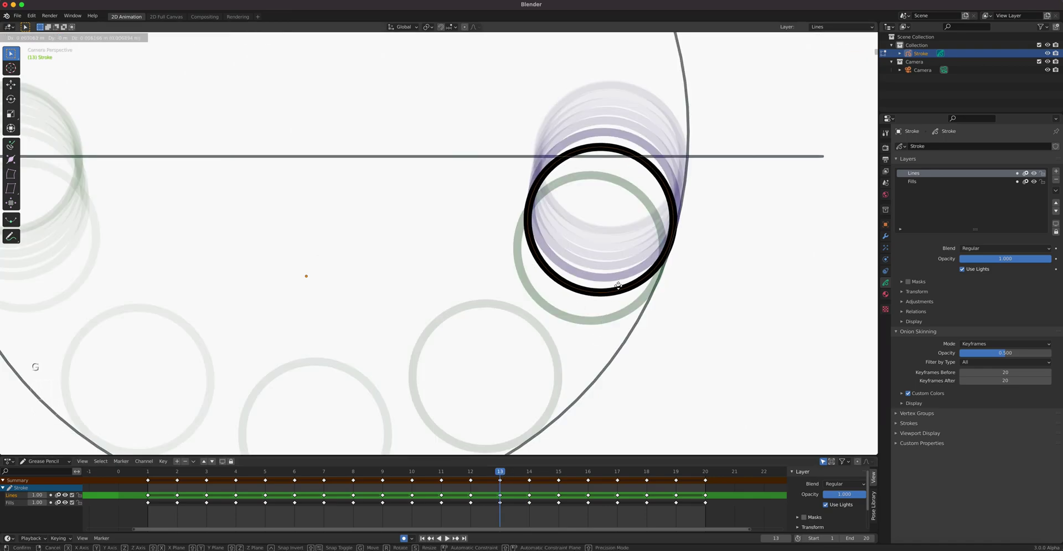
{"action": "left_click", "coordinate": [617, 285]}
{"action": "scroll", "coordinate": [623, 351], "scroll_direction": "down", "scroll_amount": 5}
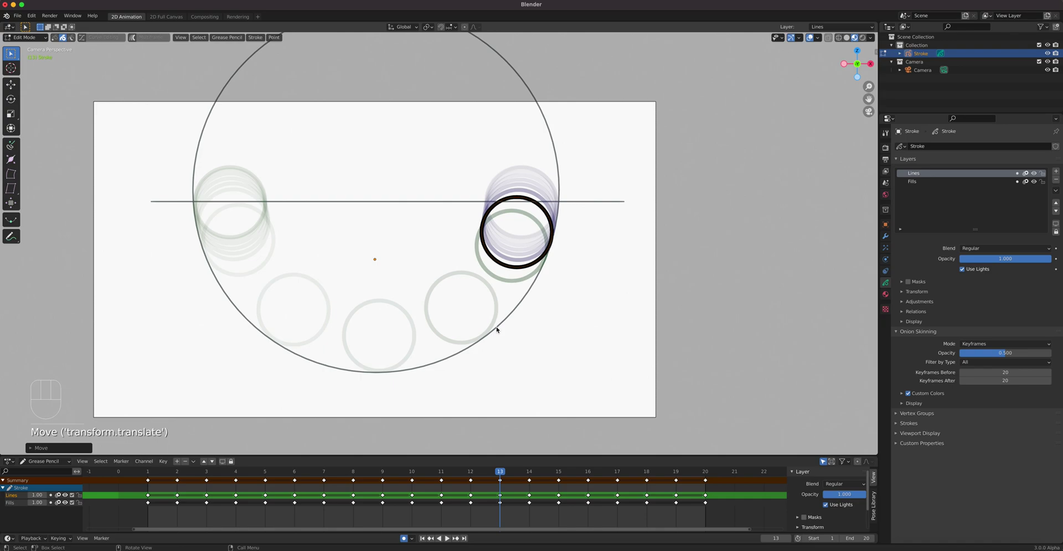
Step: After previewing the swing, change the scene end frame from 20 to 250 and reveal the empty frames
{"action": "key", "text": "space"}
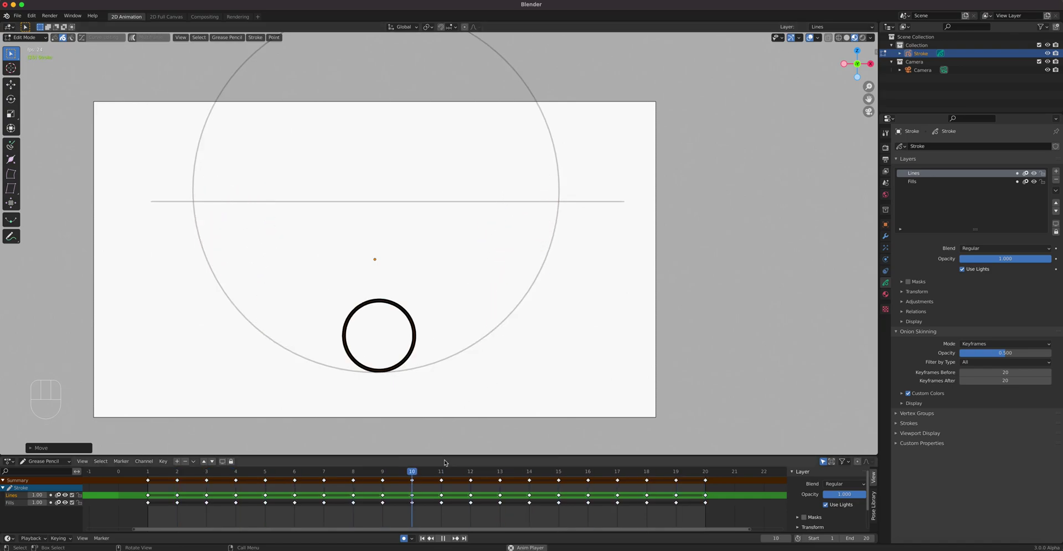
{"action": "key", "text": "space"}
{"action": "left_click", "coordinate": [856, 539]}
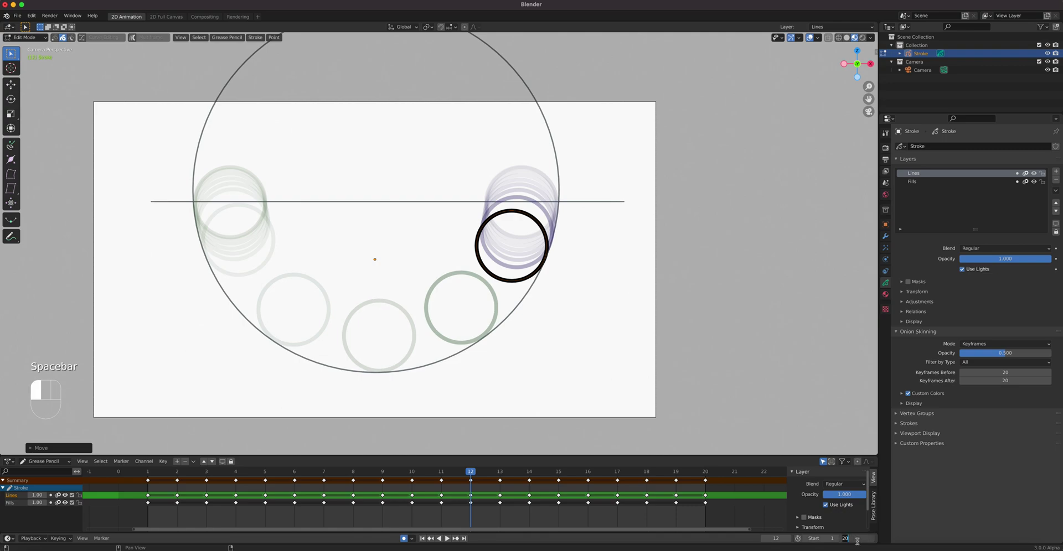
{"action": "type", "text": "250"}
{"action": "key", "text": "Return"}
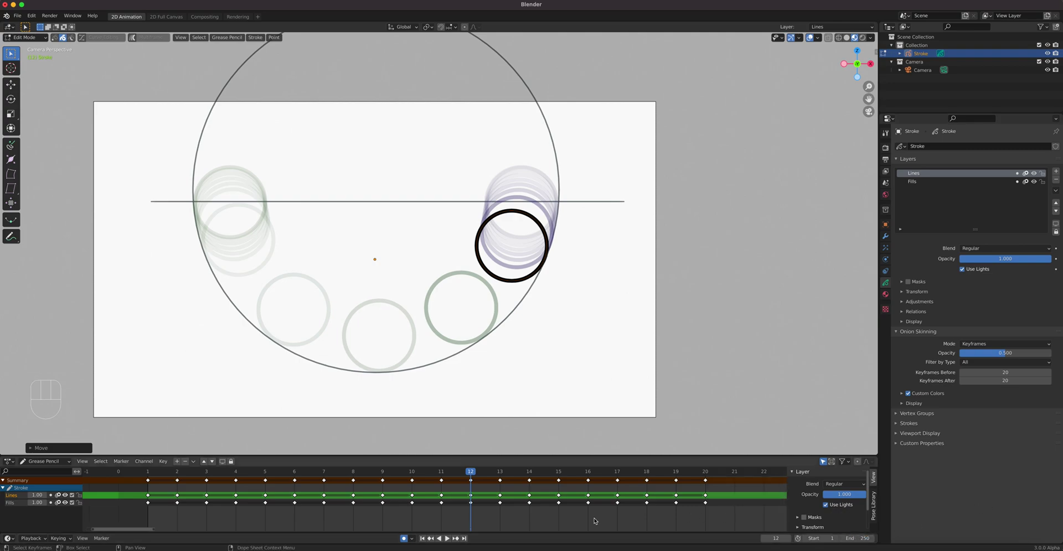
{"action": "scroll", "coordinate": [644, 506], "scroll_direction": "down", "scroll_amount": 2}
{"action": "middle_click_drag", "start_coordinate": [644, 506], "coordinate": [535, 513]}
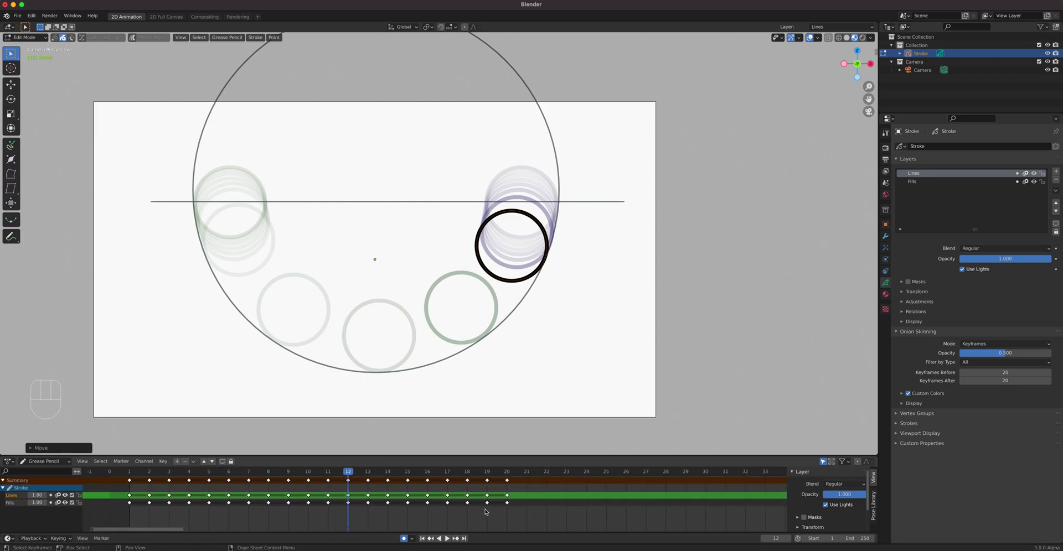
Step: Duplicate all the ball's keyframes onto frames 21–40 and play the extended animation
{"action": "left_click_drag", "start_coordinate": [528, 516], "coordinate": [127, 473]}
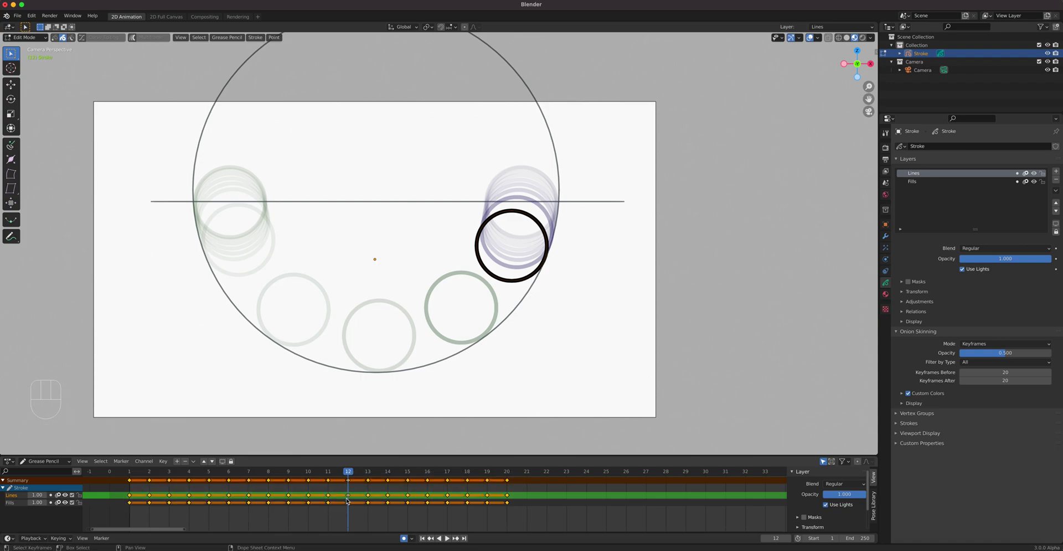
{"action": "key", "text": "shift+d"}
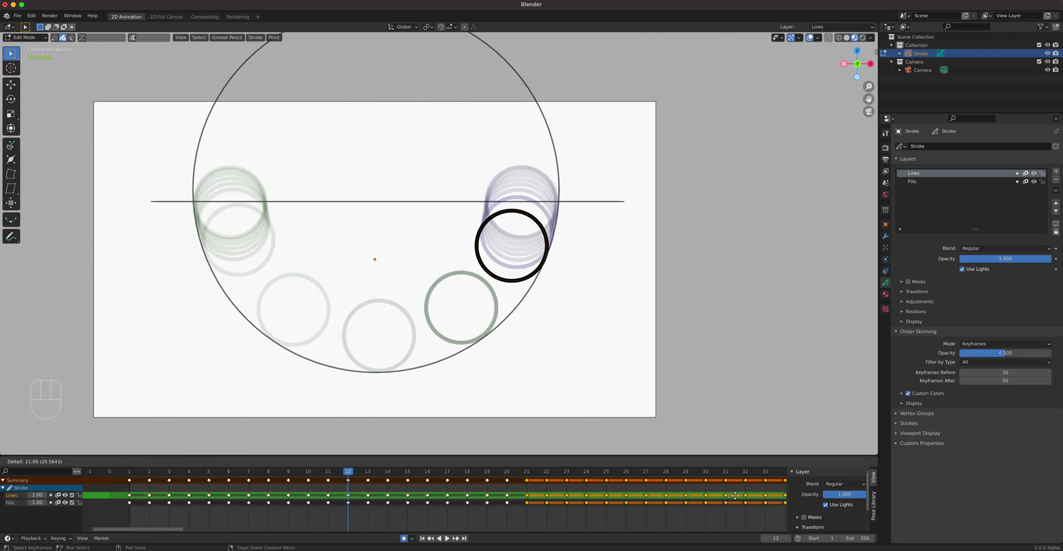
{"action": "left_click", "coordinate": [735, 496]}
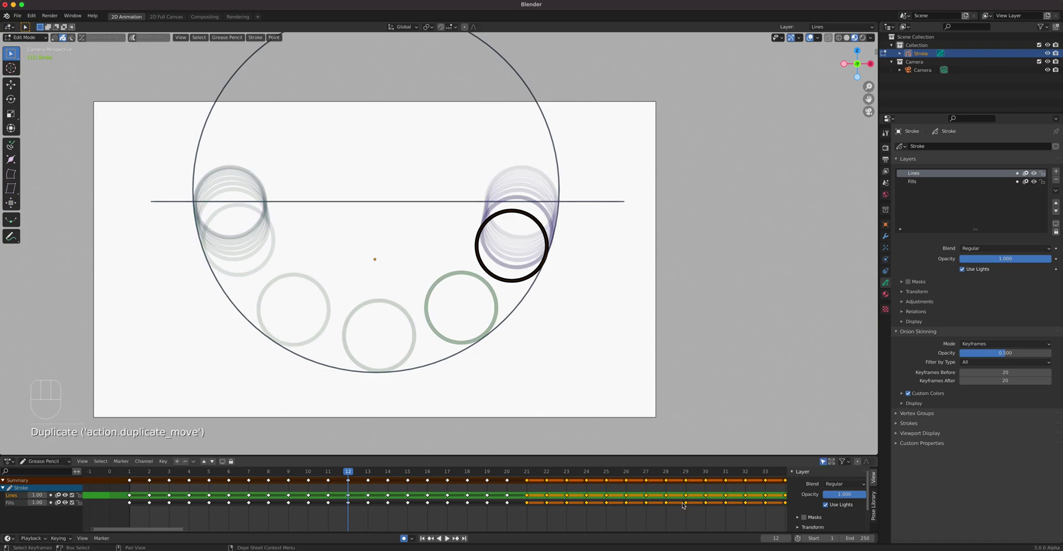
{"action": "scroll", "coordinate": [683, 505], "scroll_direction": "right", "scroll_amount": 10, "text": "ctrl"}
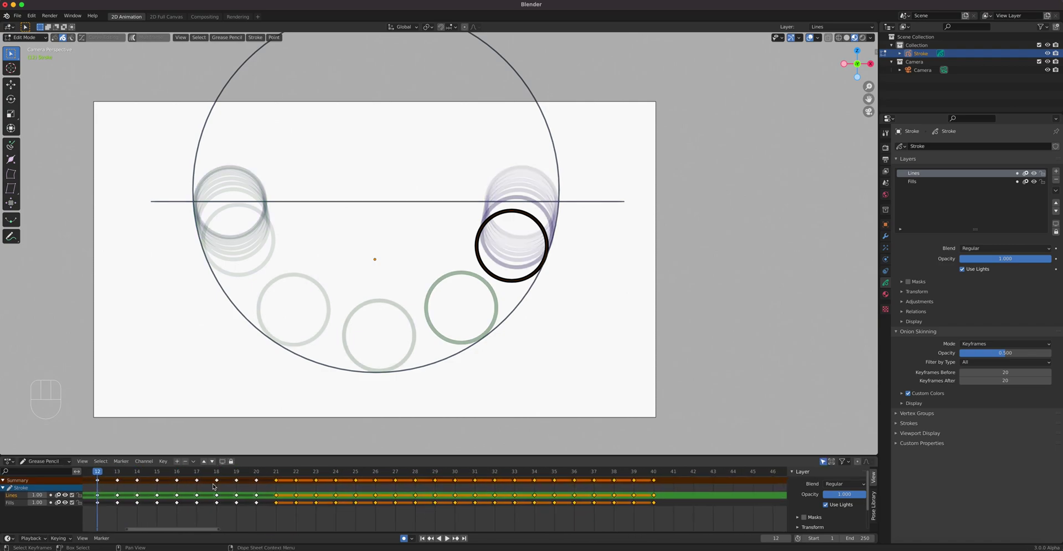
{"action": "key", "text": "space"}
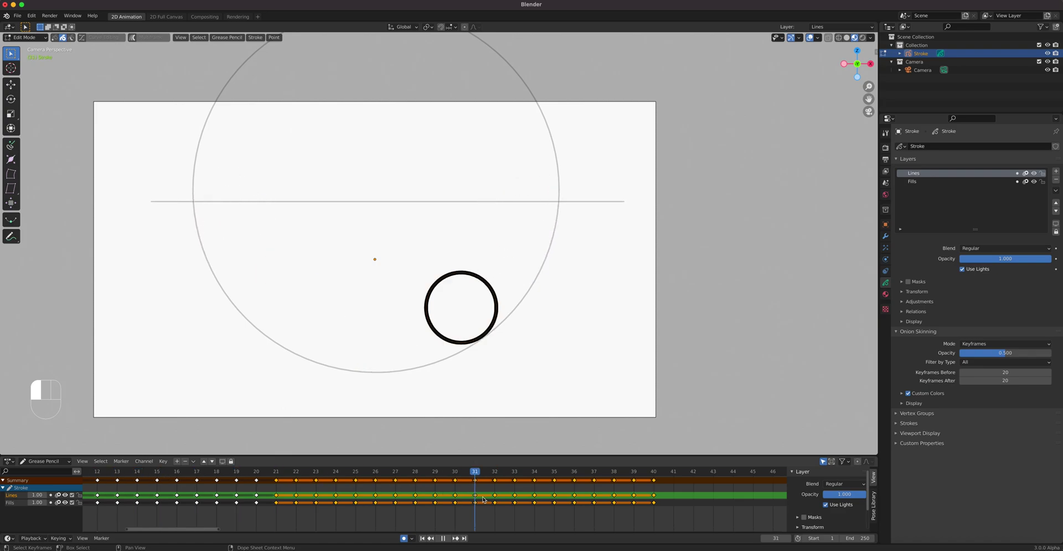
Step: Scale the copied keyframes in time so the swing cycle ends at frame 42
{"action": "key", "text": "space"}
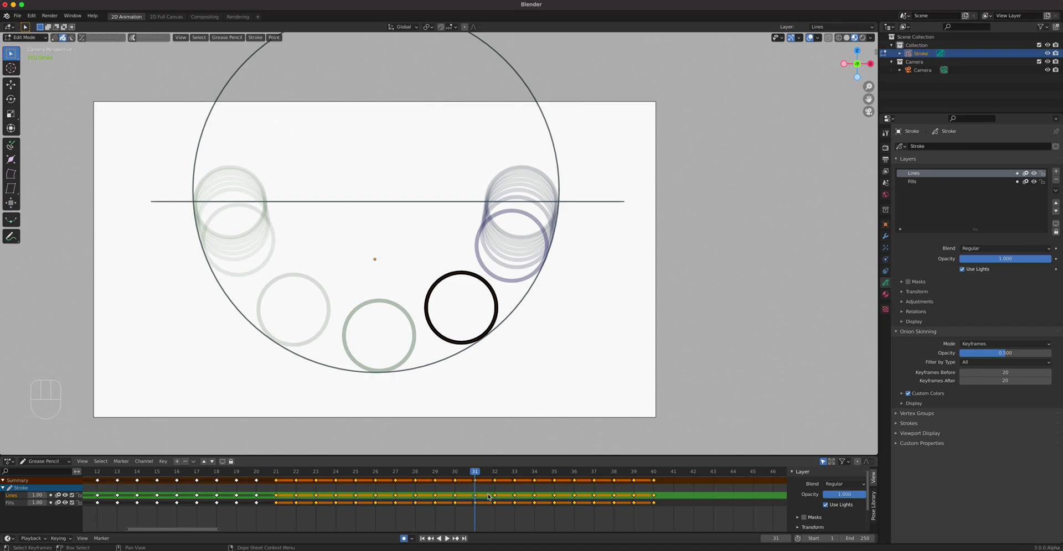
{"action": "key", "text": "s"}
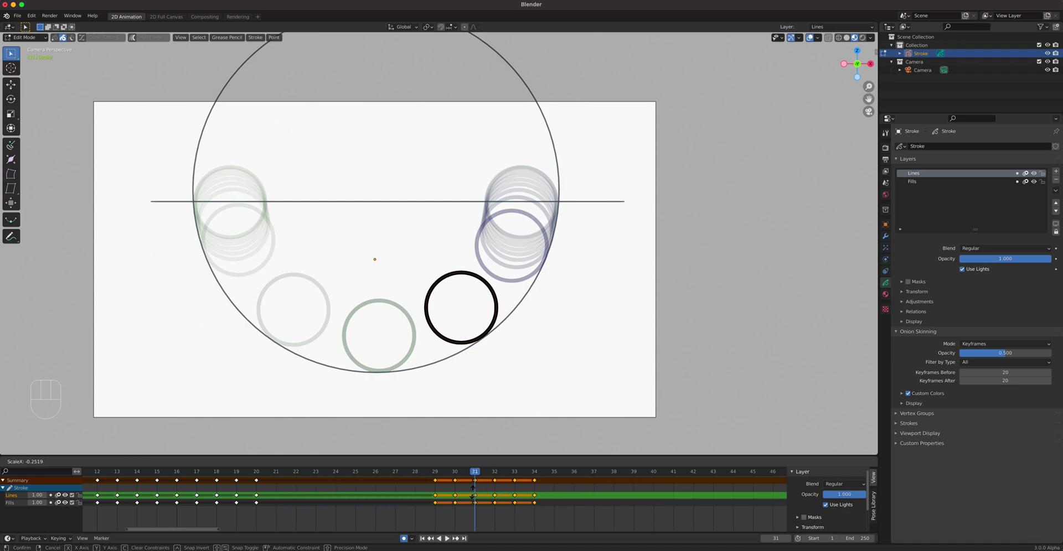
{"action": "left_click", "coordinate": [474, 496]}
{"action": "key", "text": "super+z"}
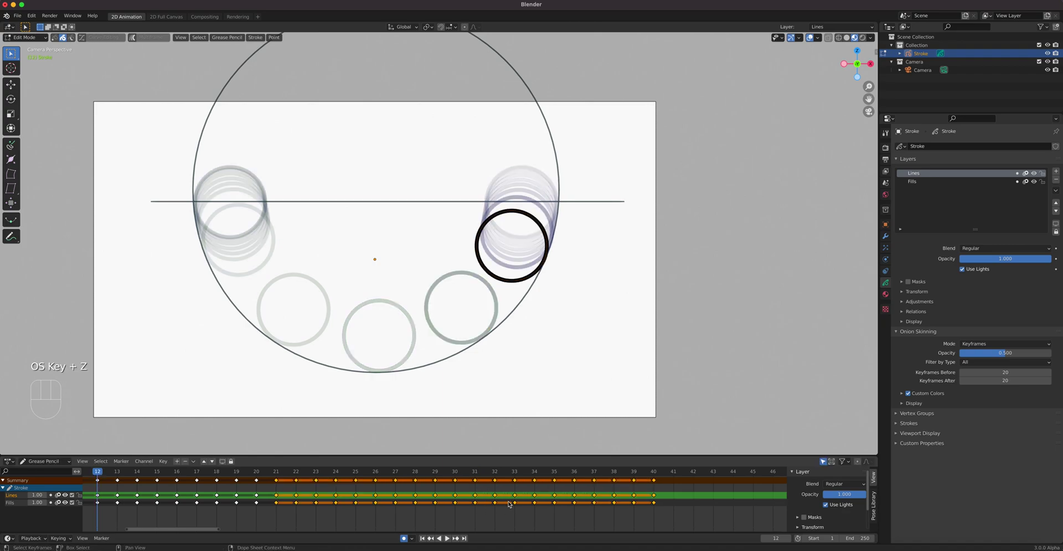
{"action": "left_click", "coordinate": [475, 471]}
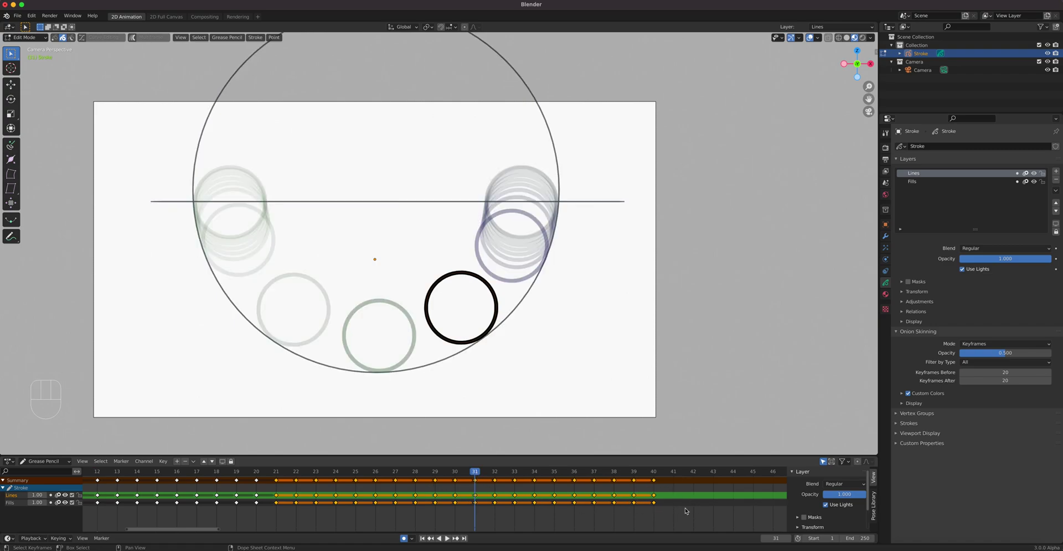
{"action": "key", "text": "s"}
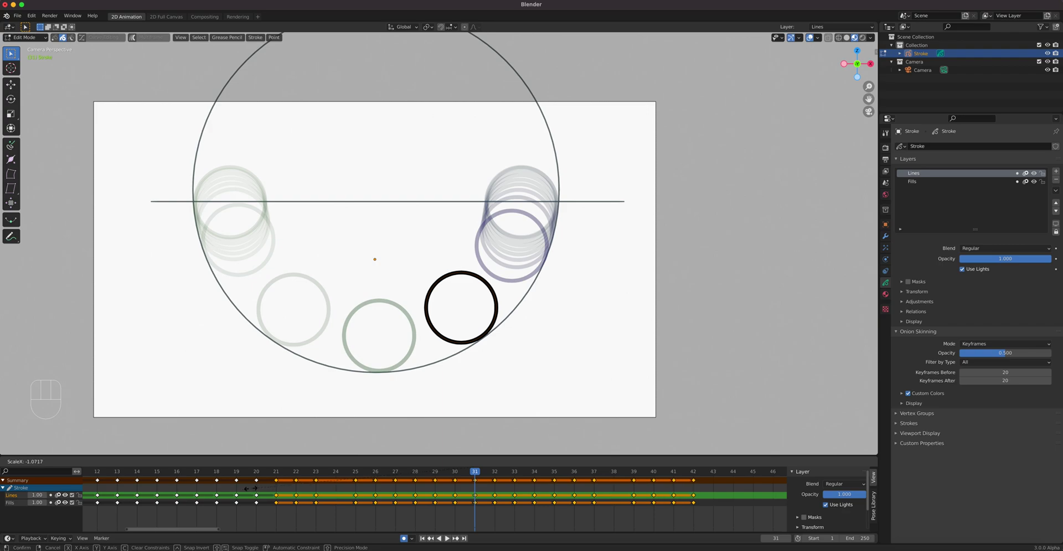
{"action": "left_click", "coordinate": [250, 488]}
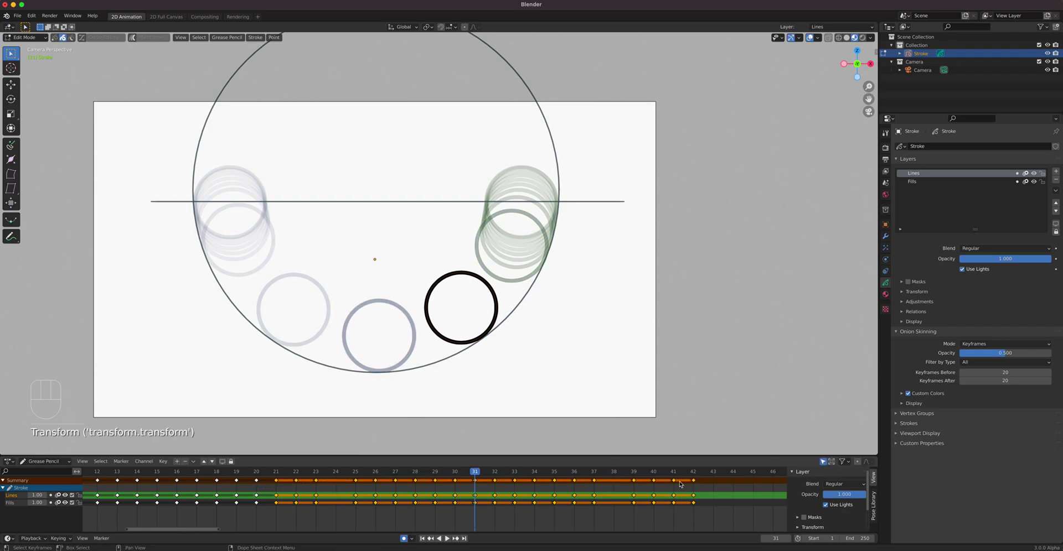
Step: Play and scrub around frames 20–21 to check the new timing
{"action": "left_click", "coordinate": [439, 538]}
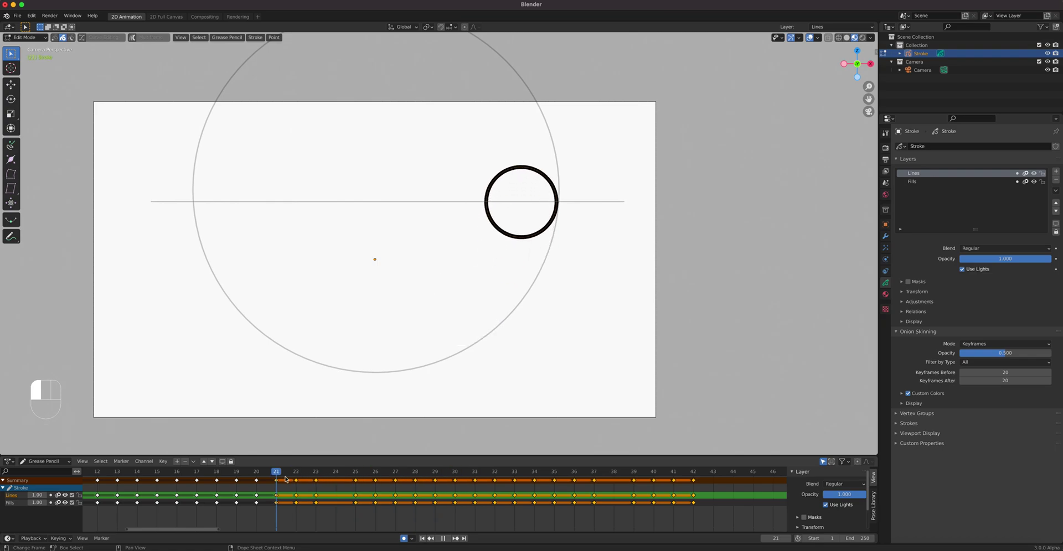
{"action": "left_click_drag", "start_coordinate": [285, 479], "coordinate": [255, 477]}
{"action": "left_click_drag", "start_coordinate": [254, 477], "coordinate": [336, 501]}
{"action": "scroll", "coordinate": [348, 504], "scroll_direction": "down", "scroll_amount": 5}
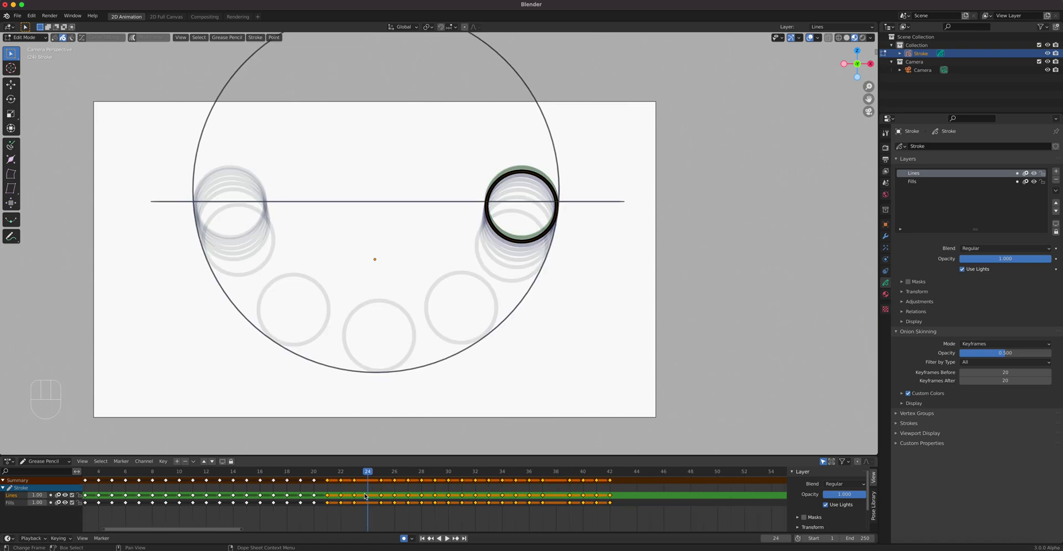
{"action": "scroll", "coordinate": [331, 515], "scroll_direction": "left", "scroll_amount": 5, "text": "ctrl"}
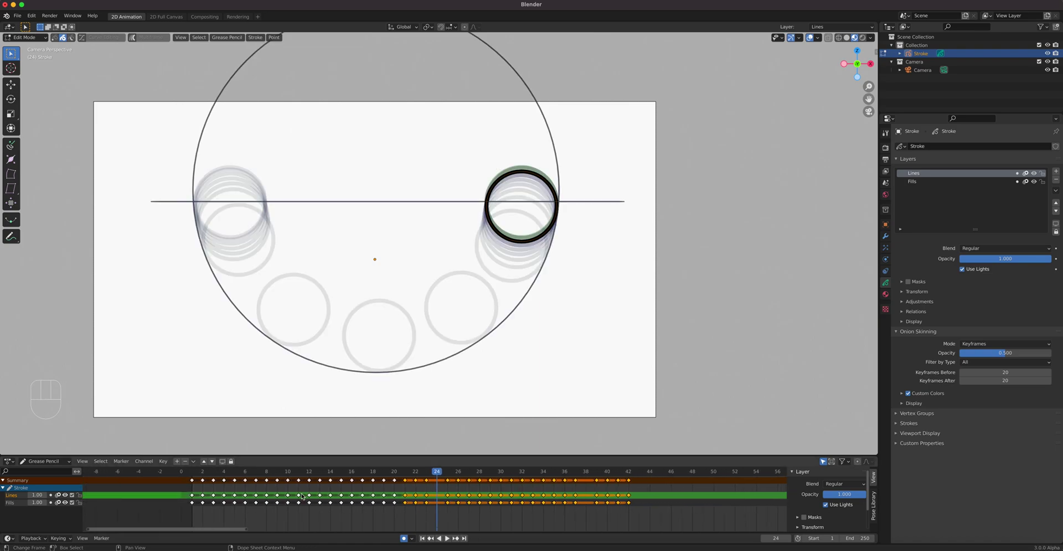
{"action": "key", "text": "space"}
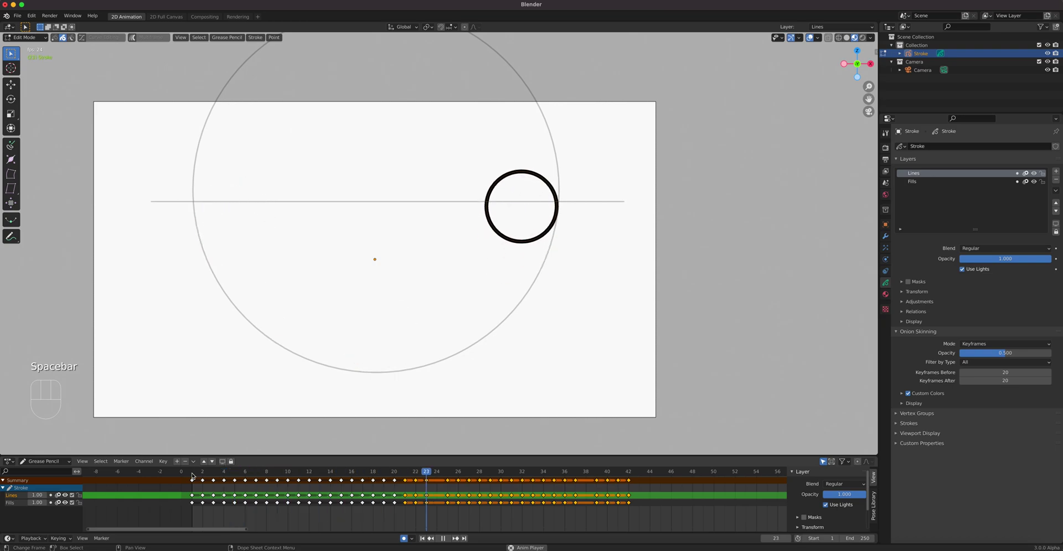
{"action": "key", "text": "space"}
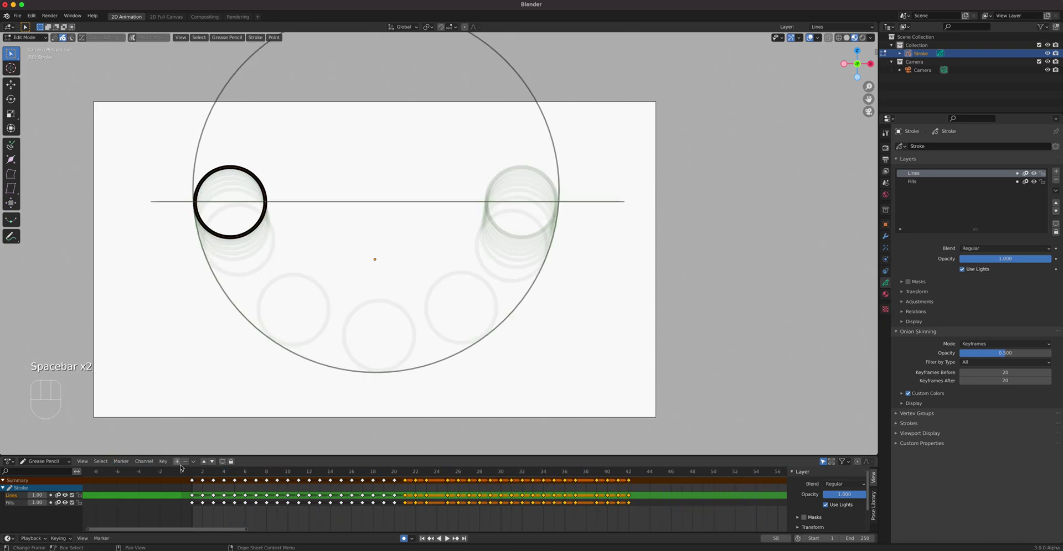
{"action": "left_click_drag", "start_coordinate": [196, 475], "coordinate": [532, 472]}
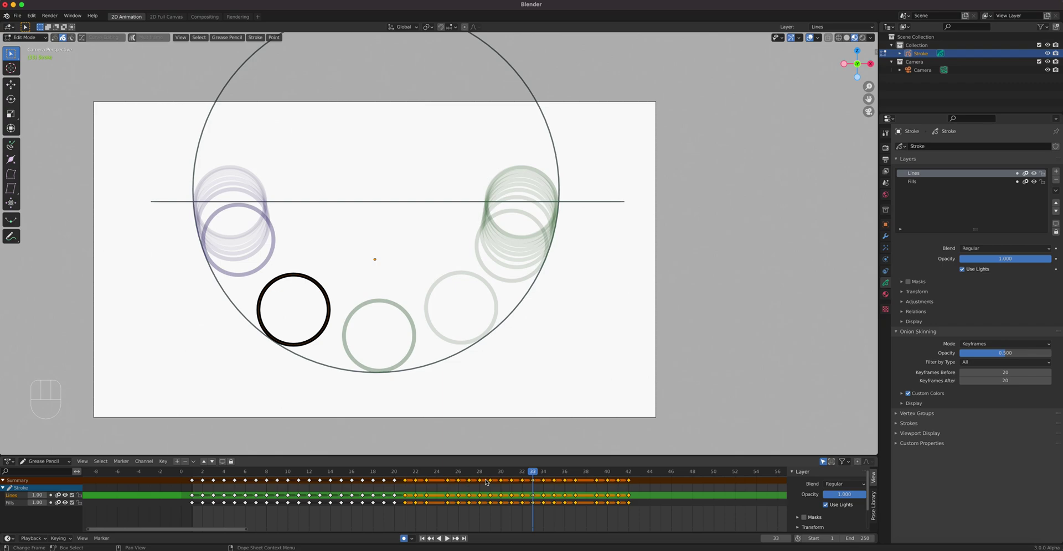
{"action": "left_click_drag", "start_coordinate": [527, 481], "coordinate": [633, 486]}
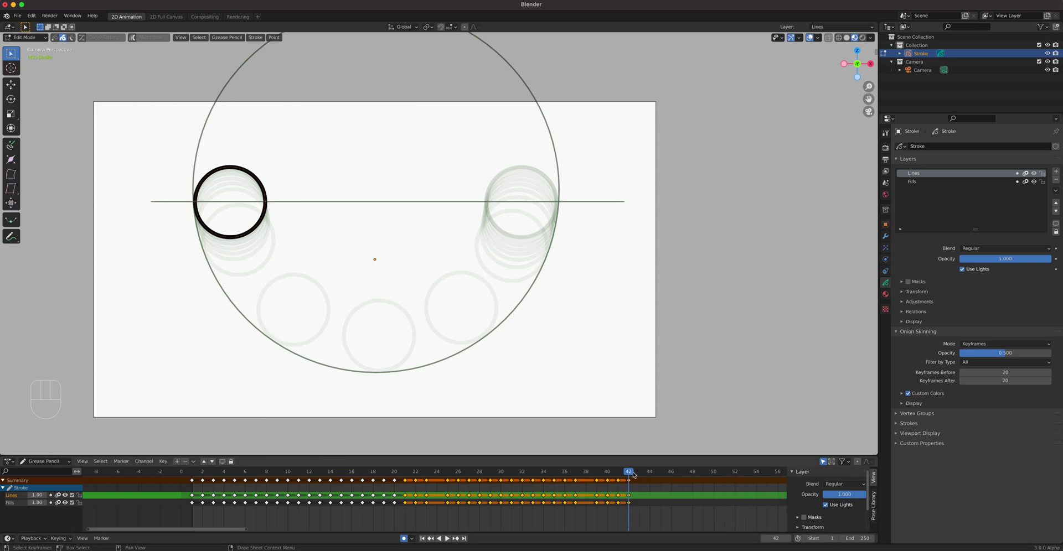
Step: Switch to Object Mode and hide the Fills layer's guide circle and line
{"action": "left_click", "coordinate": [33, 37]}
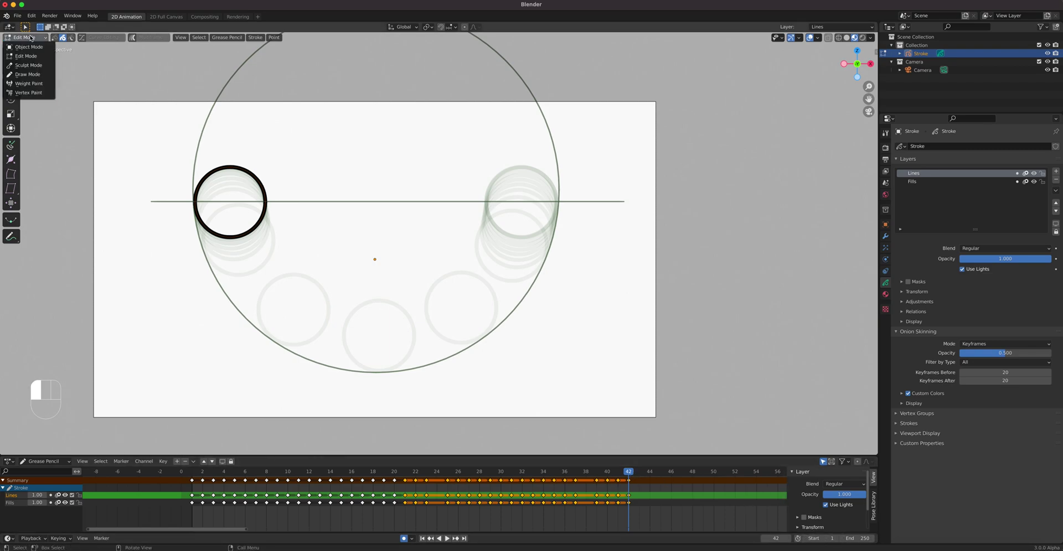
{"action": "left_click", "coordinate": [31, 47]}
{"action": "left_click_drag", "start_coordinate": [518, 485], "coordinate": [202, 490]}
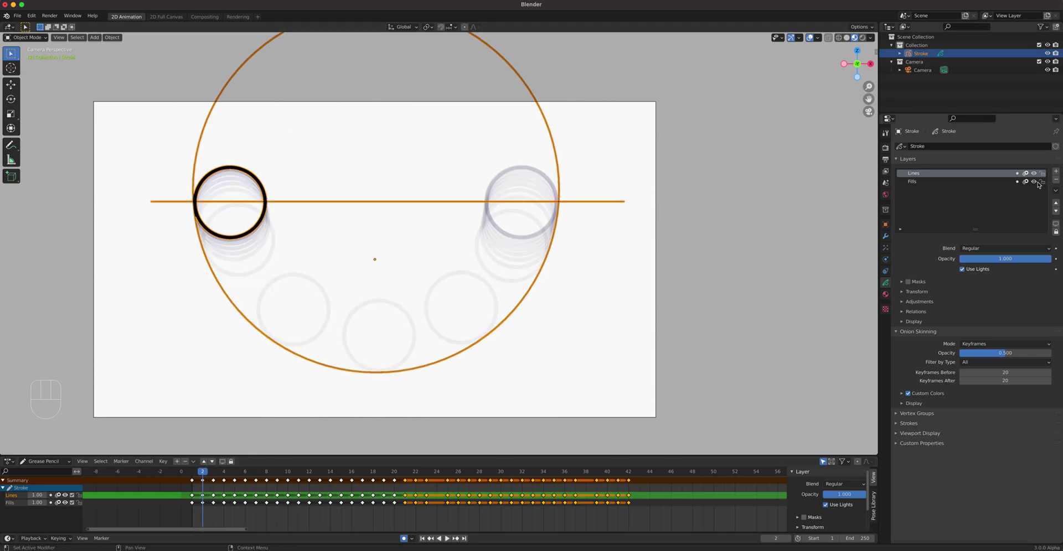
{"action": "left_click", "coordinate": [1034, 181]}
{"action": "left_click_drag", "start_coordinate": [203, 477], "coordinate": [192, 477]}
Step: Set the scene end frame to 42 and play the loop to check it
{"action": "left_click", "coordinate": [864, 538]}
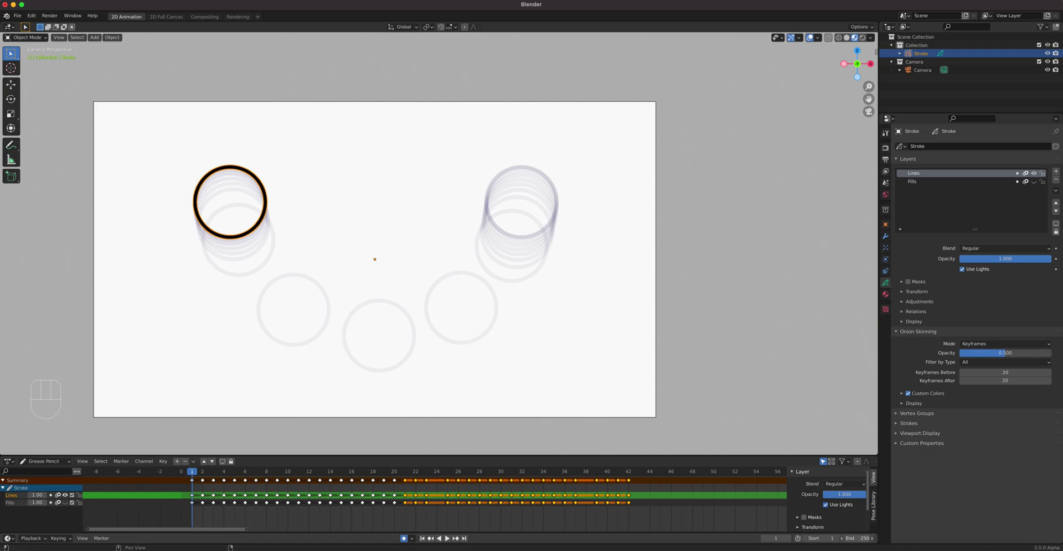
{"action": "type", "text": "42"}
{"action": "key", "text": "Return"}
{"action": "key", "text": "space"}
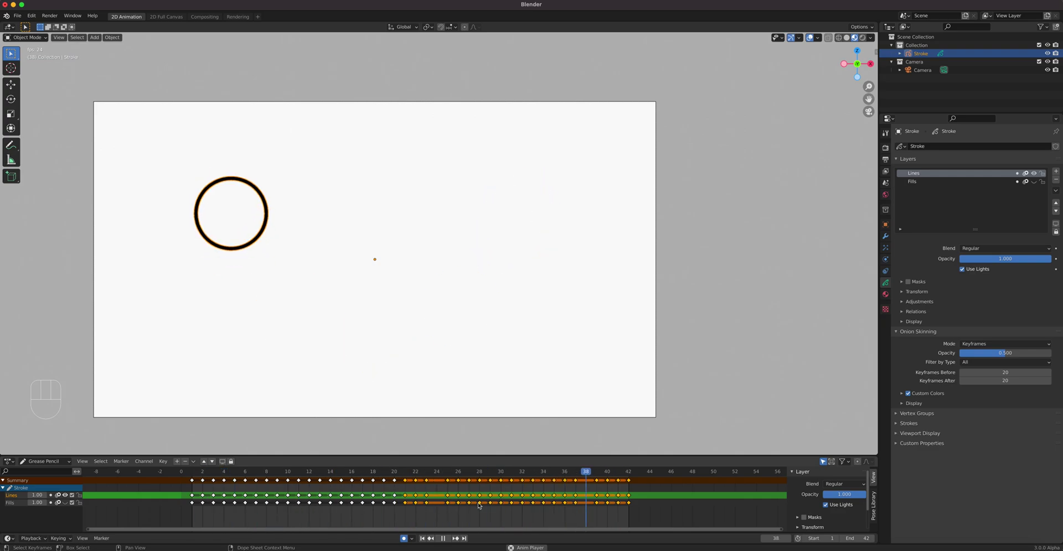
{"action": "key", "text": "space"}
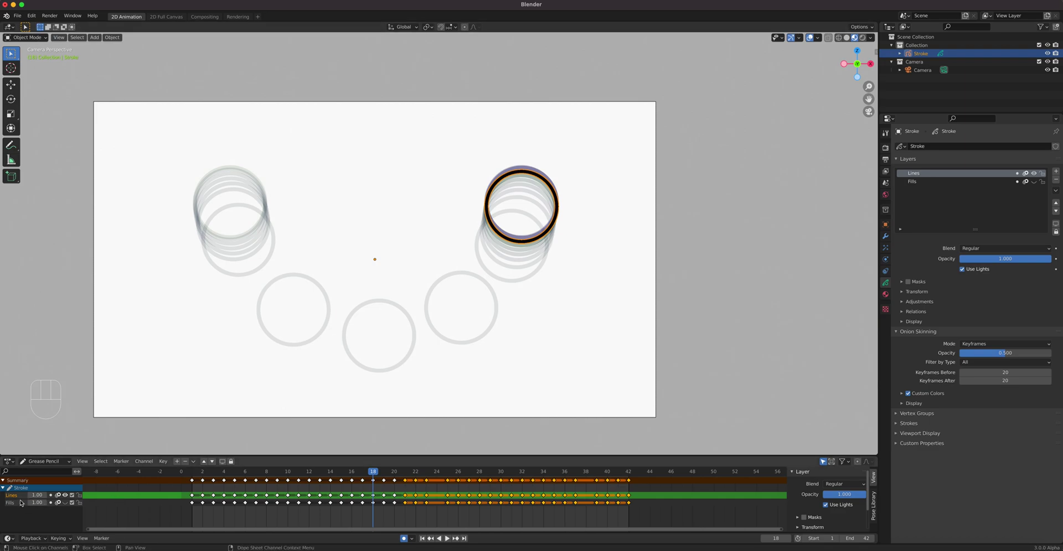
Step: Add a Regular-mode Time Offset modifier to the Stroke with a custom range ending at 42
{"action": "left_click", "coordinate": [20, 500]}
{"action": "left_click", "coordinate": [108, 497]}
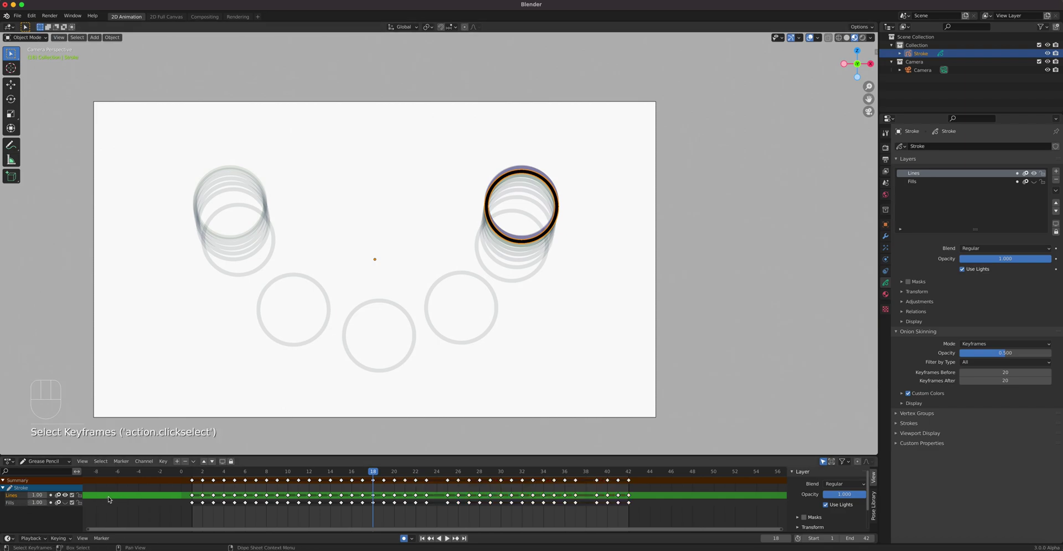
{"action": "left_click", "coordinate": [109, 500]}
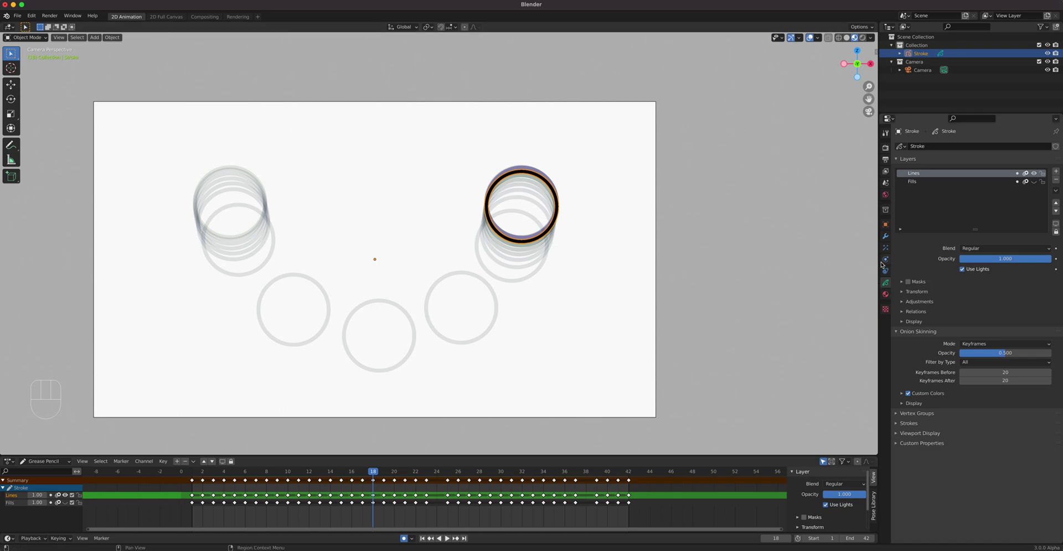
{"action": "left_click", "coordinate": [885, 237]}
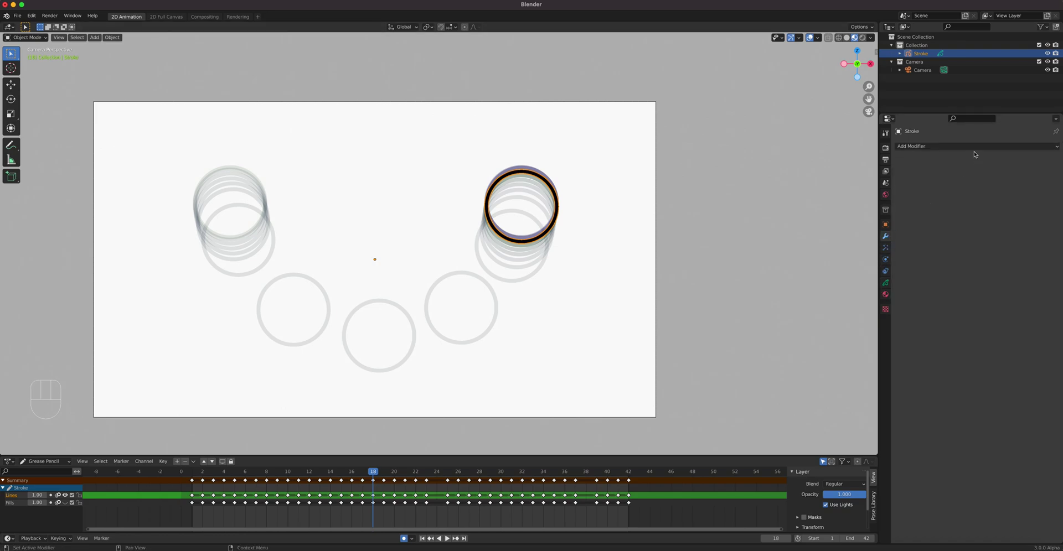
{"action": "left_click", "coordinate": [933, 146]}
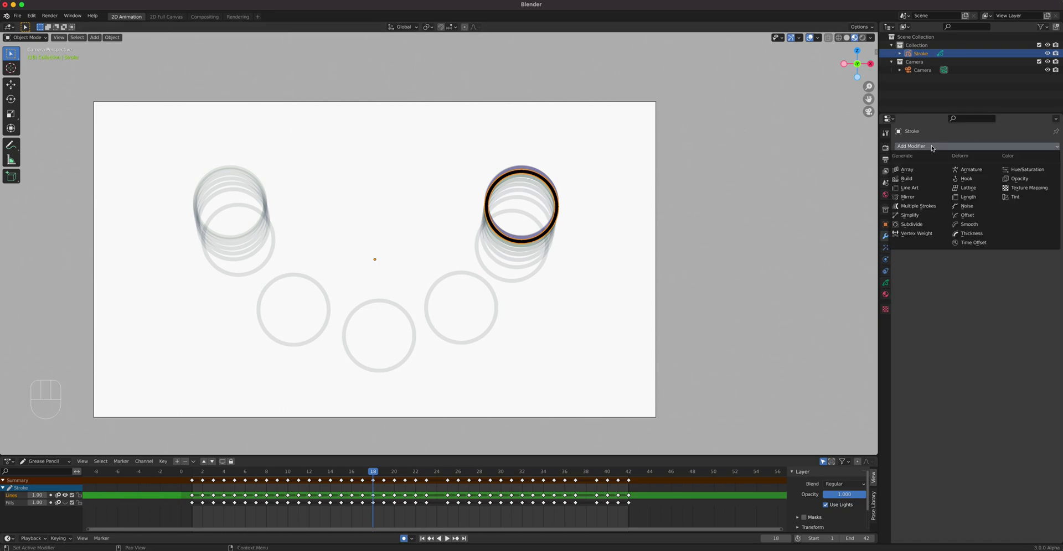
{"action": "left_click", "coordinate": [977, 243]}
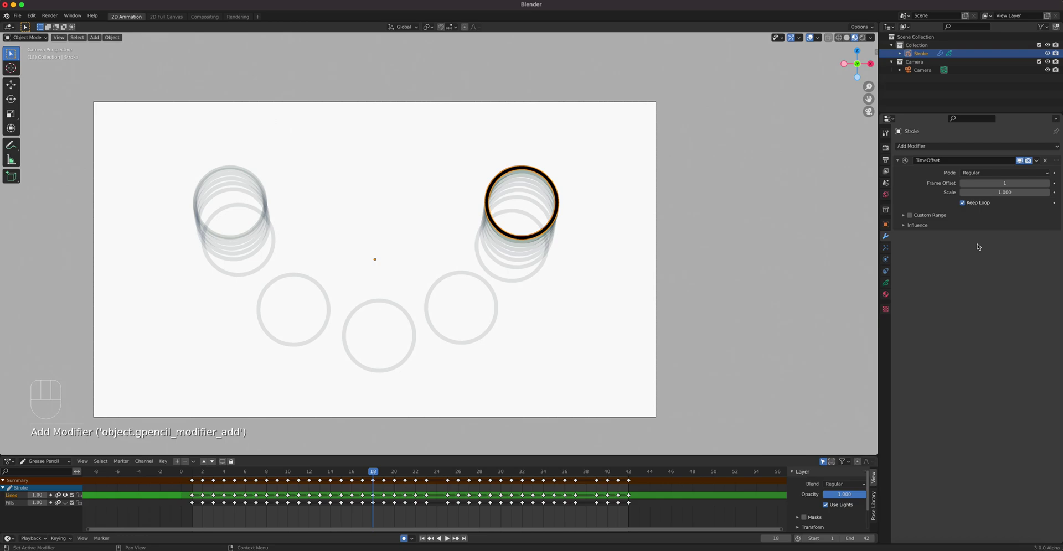
{"action": "left_click", "coordinate": [983, 174]}
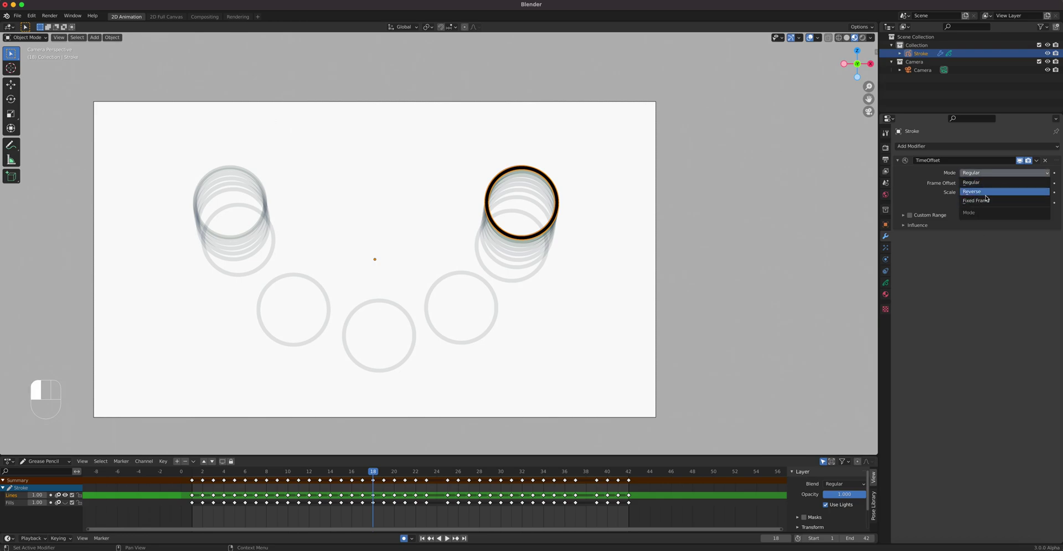
{"action": "left_click", "coordinate": [966, 181]}
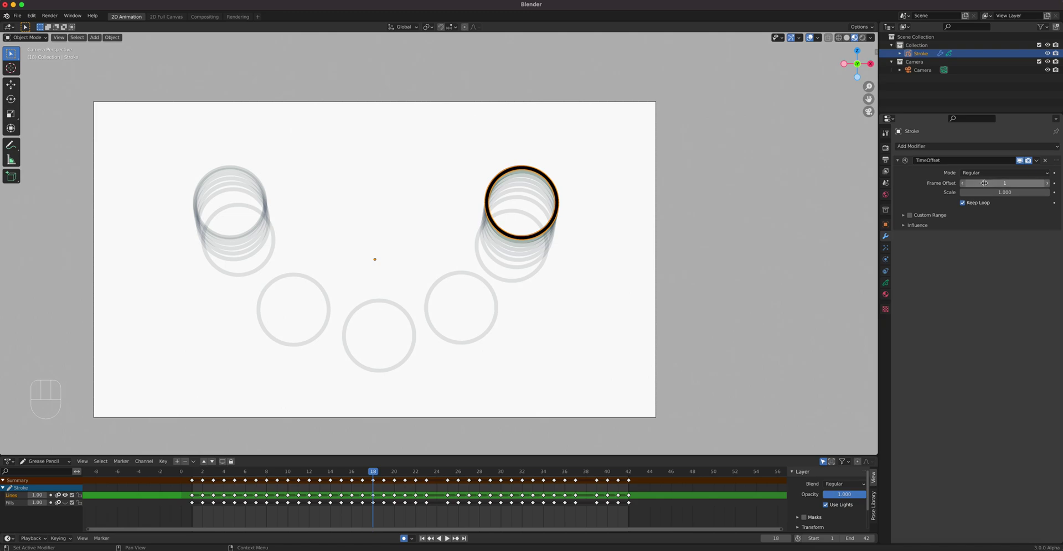
{"action": "left_click", "coordinate": [903, 216]}
{"action": "left_click", "coordinate": [917, 217]}
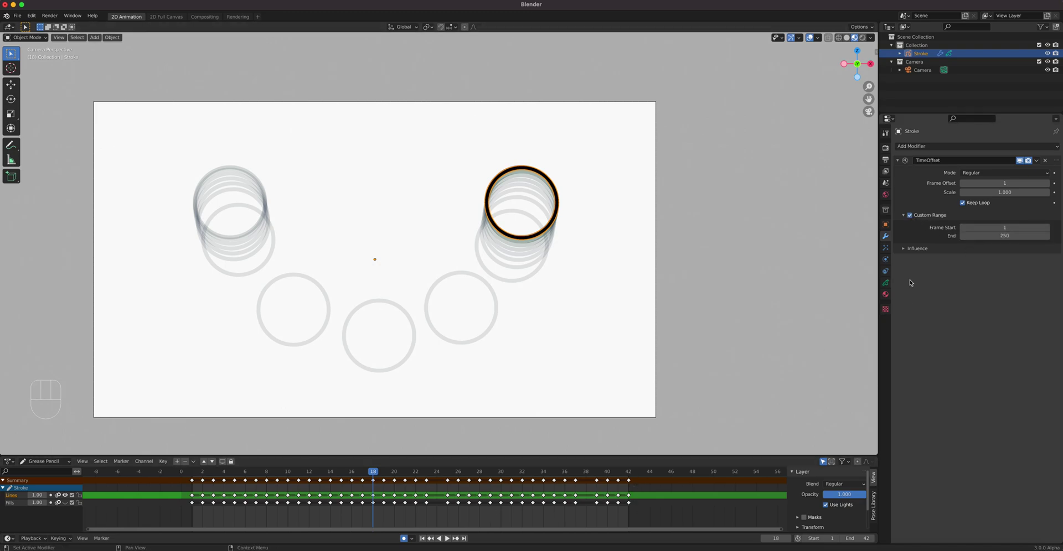
{"action": "left_click", "coordinate": [1004, 236]}
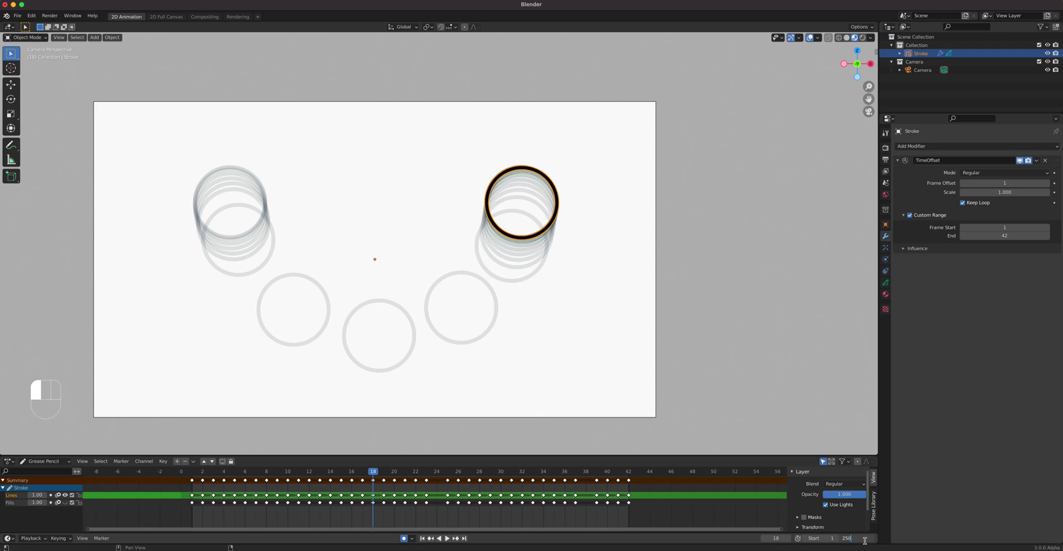
Step: Set the scene end frame back to 250 and play the looping animation
{"action": "left_click", "coordinate": [864, 541]}
{"action": "type", "text": "250"}
{"action": "key", "text": "Return"}
{"action": "key", "text": "space"}
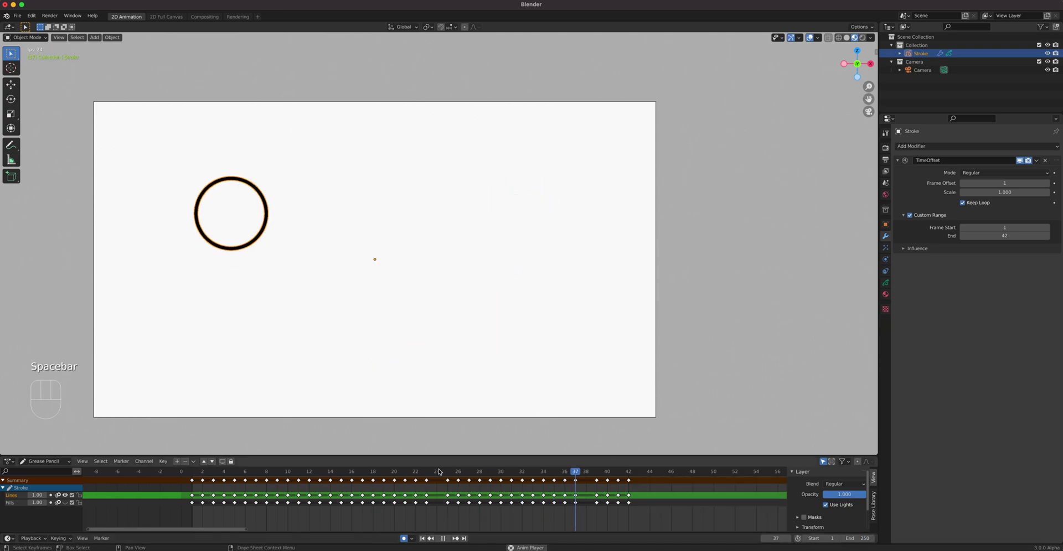